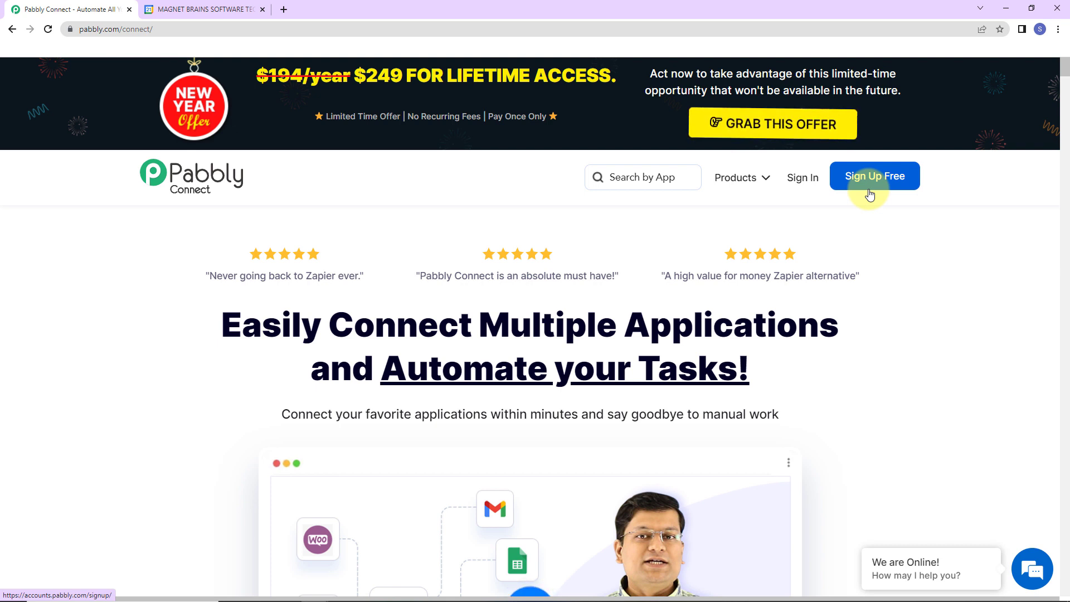
Sign in to Pabbly Connect and create a workflow named "Create new Google Calendar detailed event from a new Google task".
left_click(805, 177)
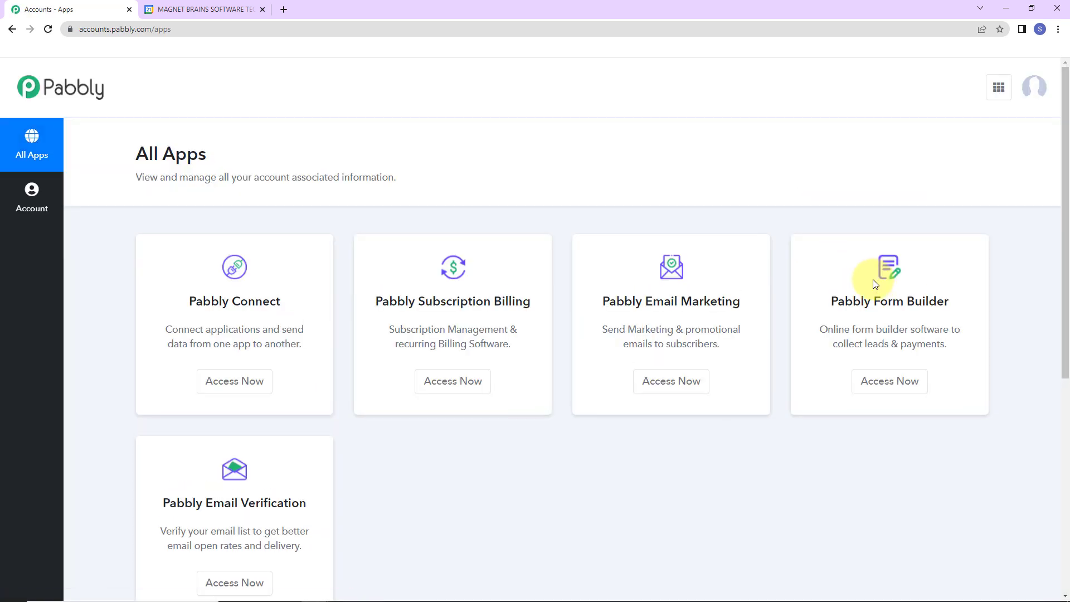
left_click(225, 380)
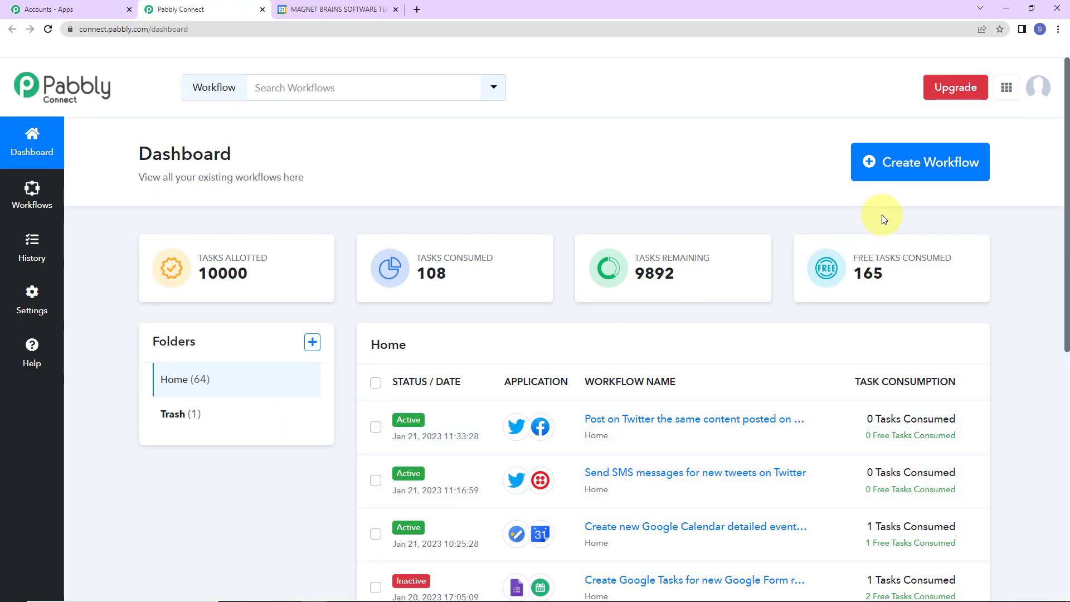
left_click(920, 162)
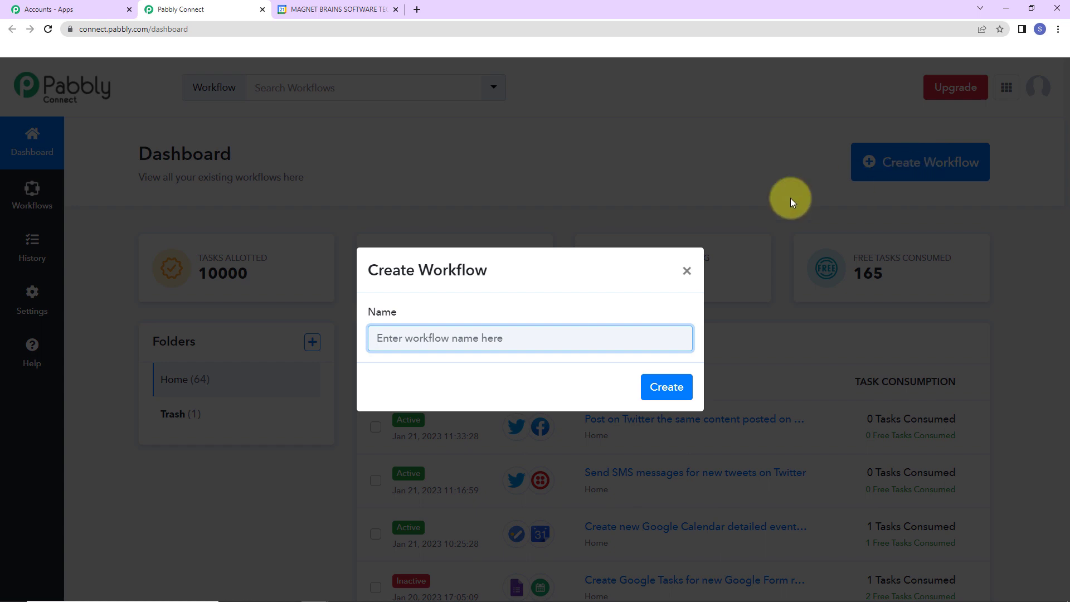
type("Create new Google Calendar detailed event from a new Google task")
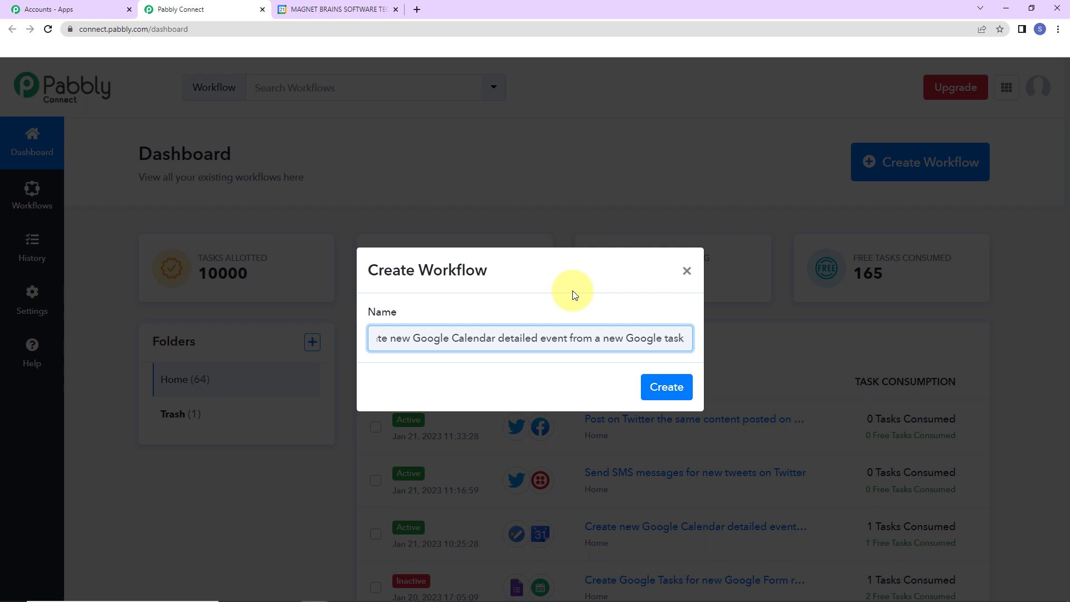
left_click(662, 392)
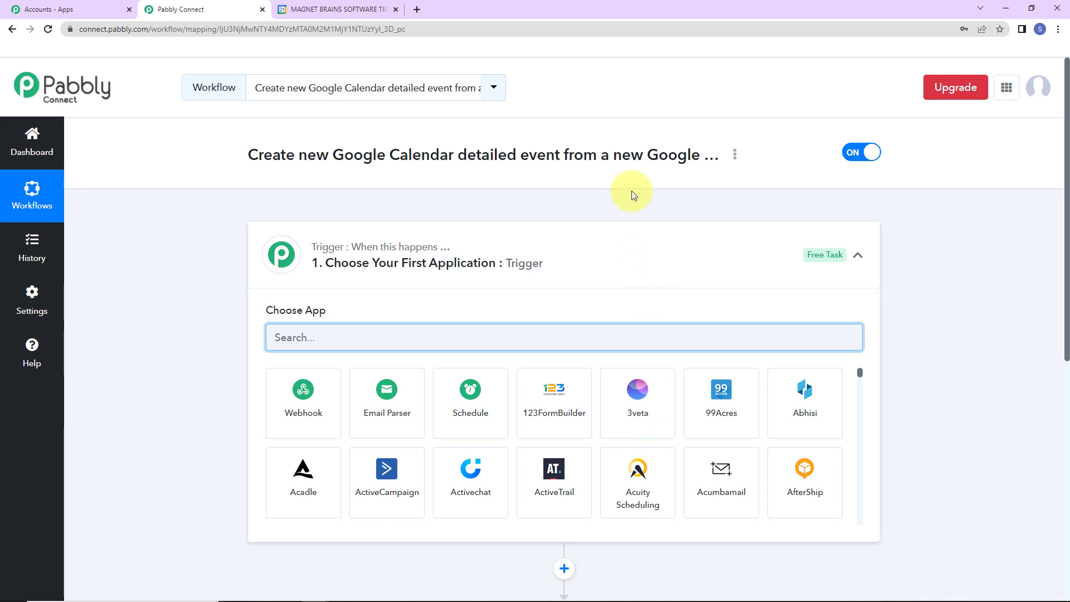
Set the workflow's trigger to the Google Tasks app with the New Task event.
scroll(603, 272, "down", 1)
scroll(600, 272, "down", 4)
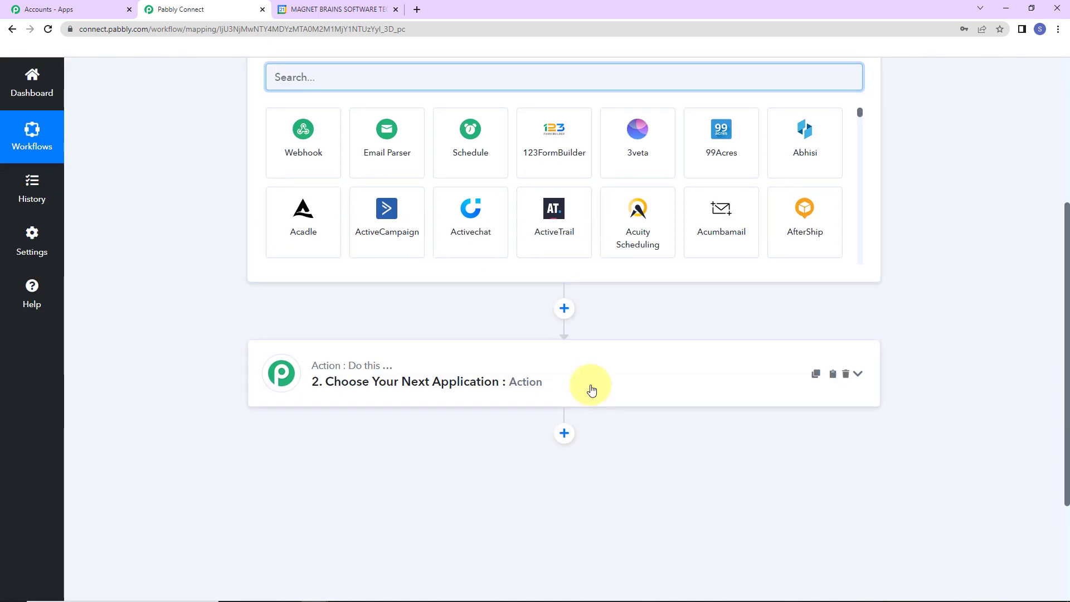
scroll(589, 386, "up", 2)
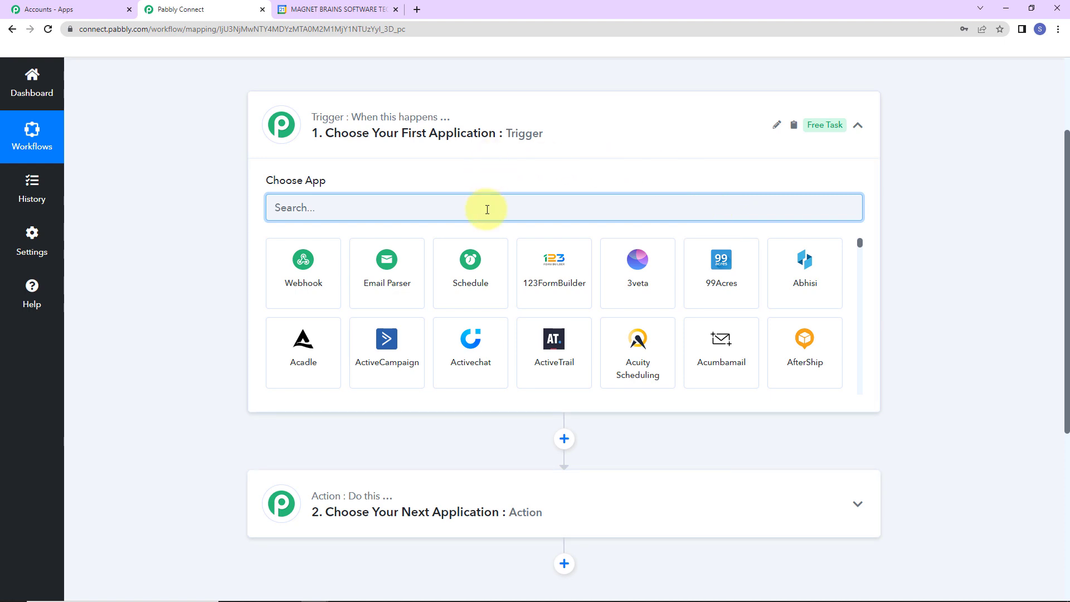
type("google")
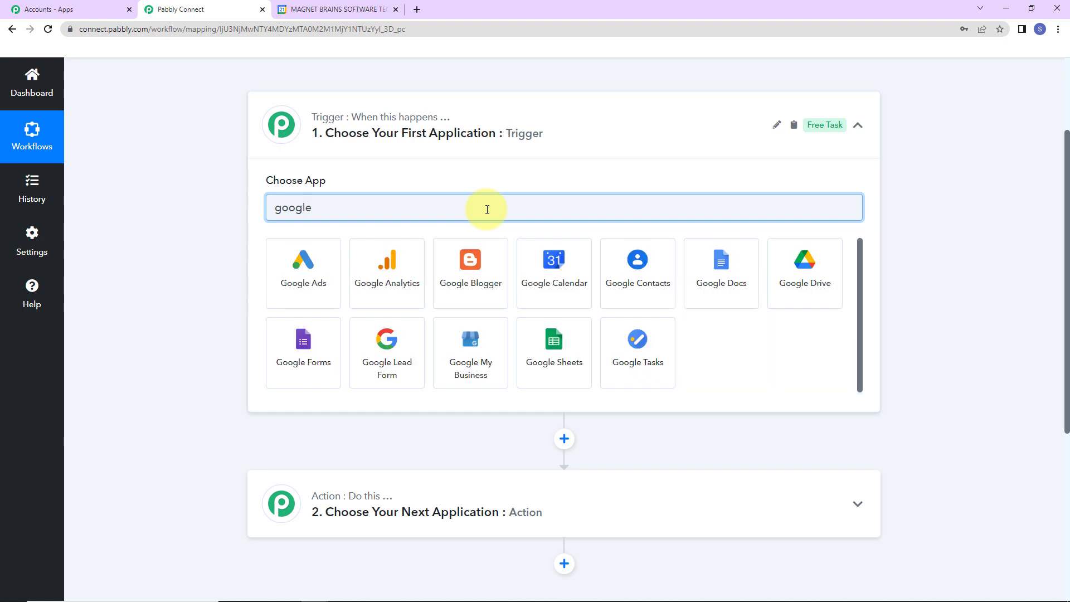
left_click(648, 382)
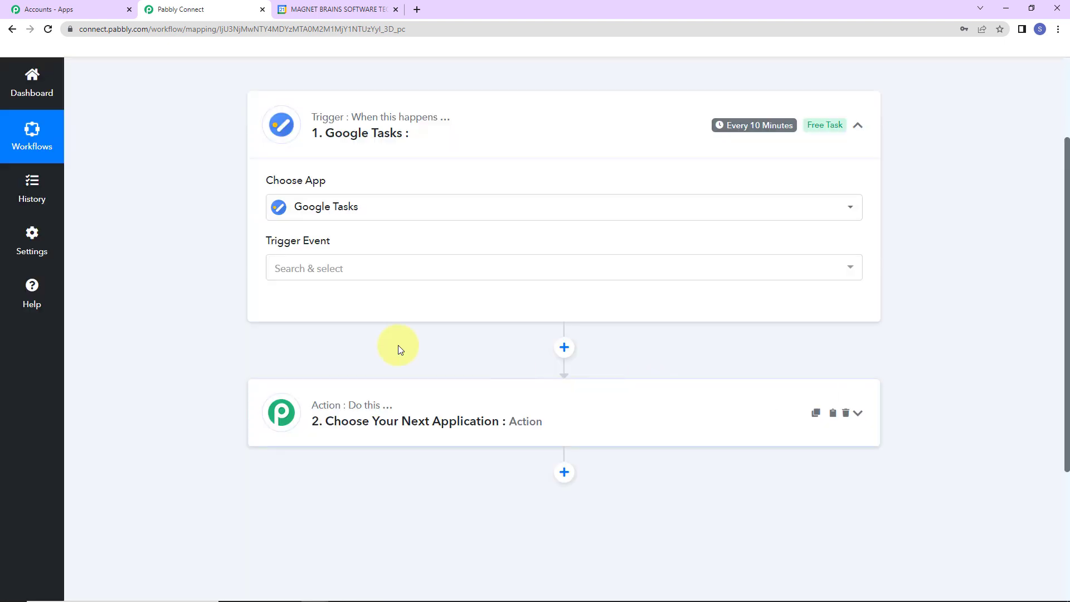
left_click(283, 270)
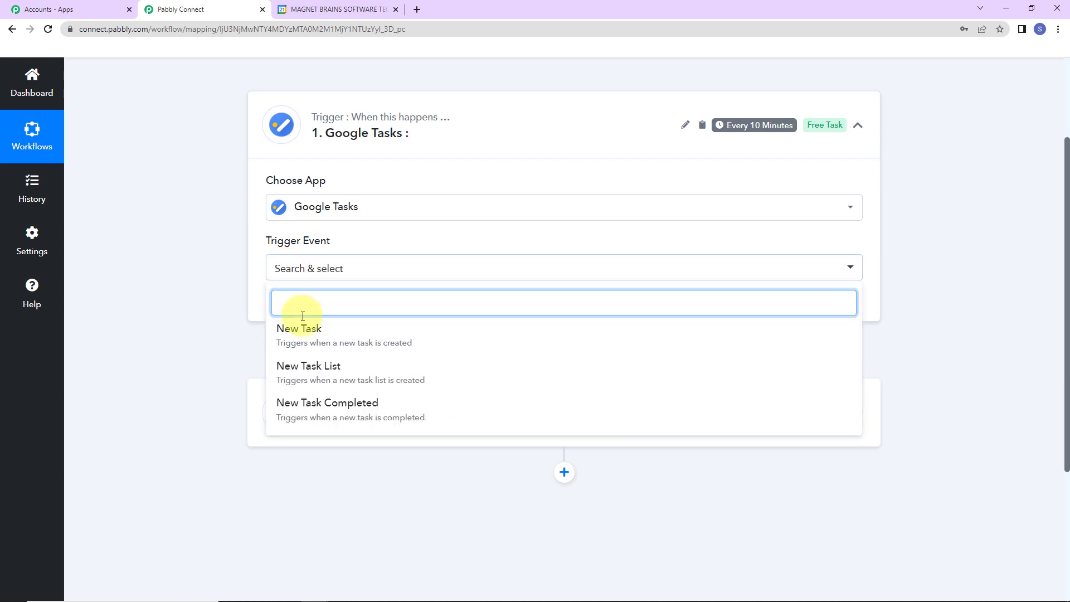
left_click(308, 337)
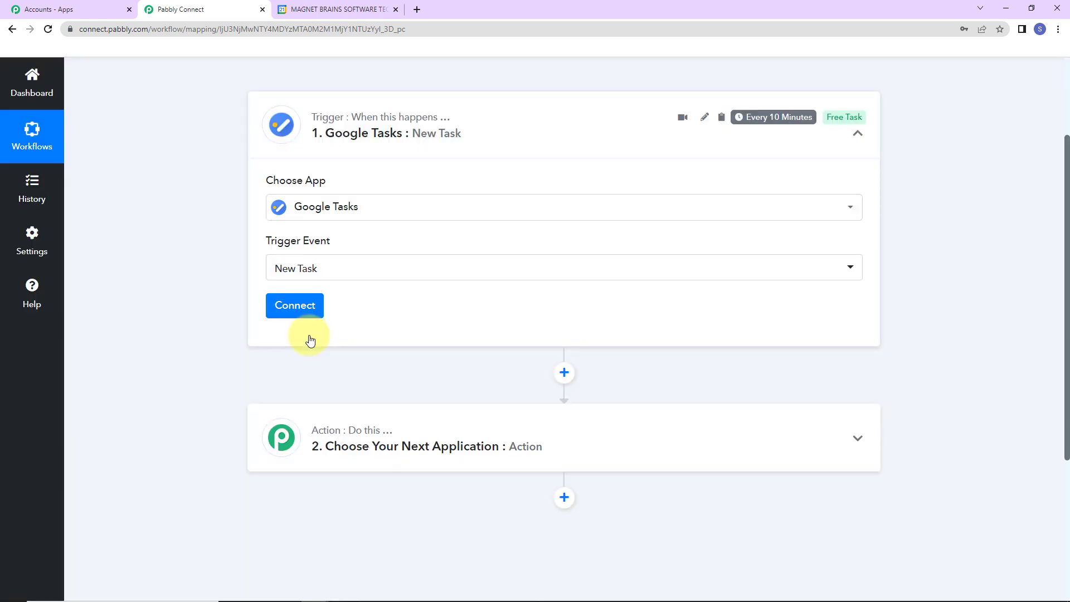
Add a new Google Tasks connection to the trigger by signing in with Google and allowing Pabbly Connect access.
mouse_move(764, 119)
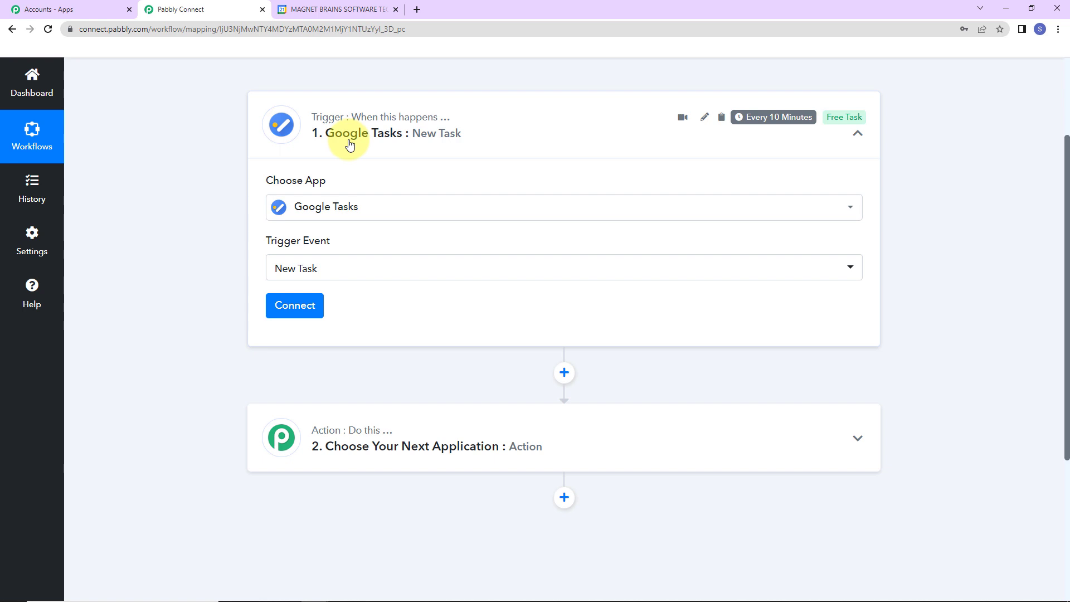
left_click(283, 310)
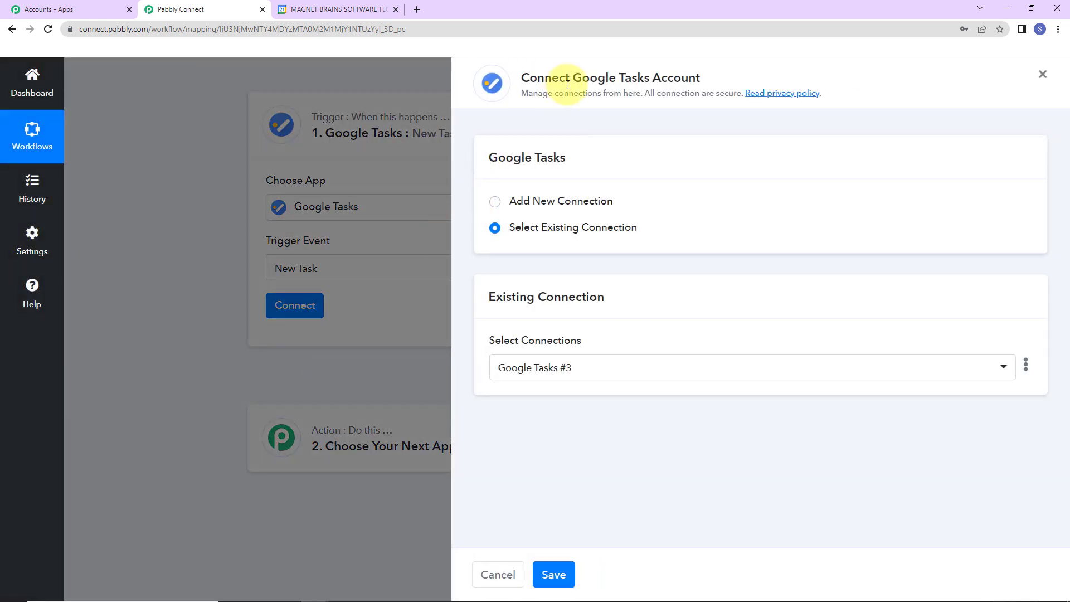
left_click_drag(573, 78, 723, 85)
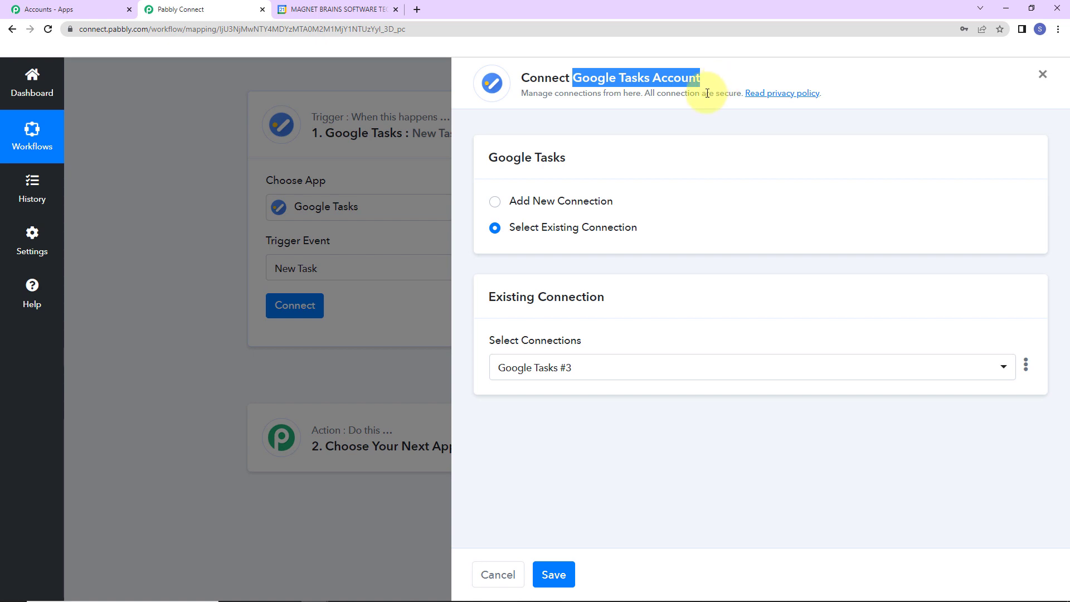
left_click(495, 202)
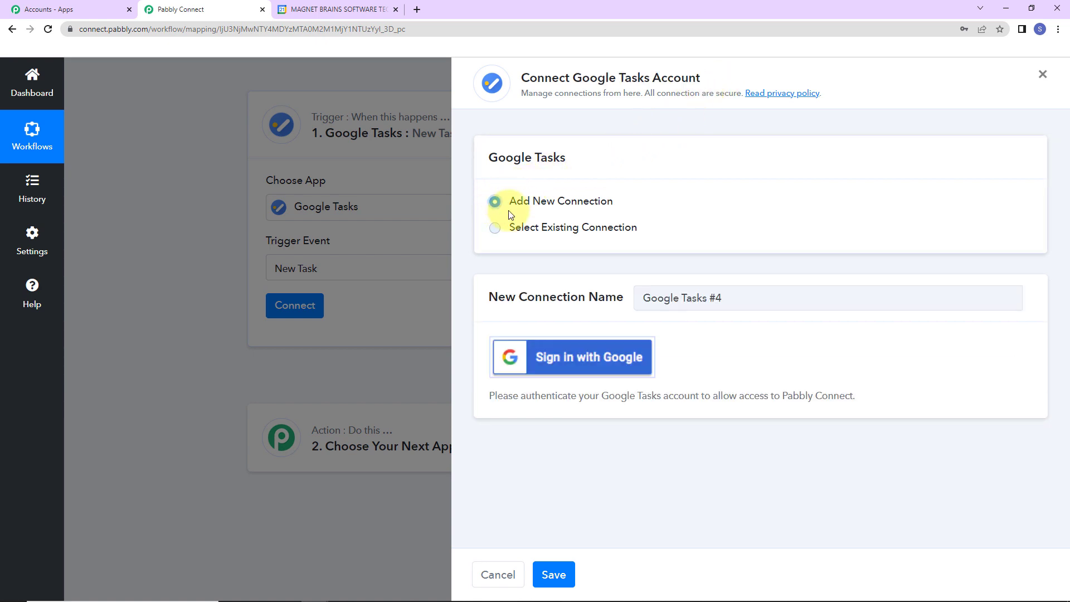
left_click(596, 356)
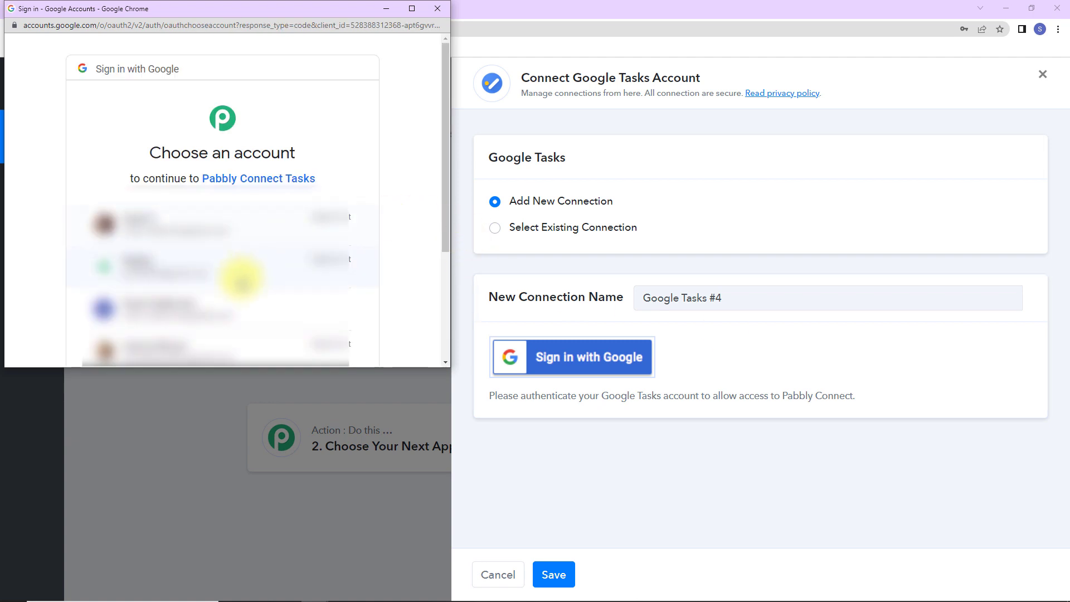
scroll(231, 300, "down", 1)
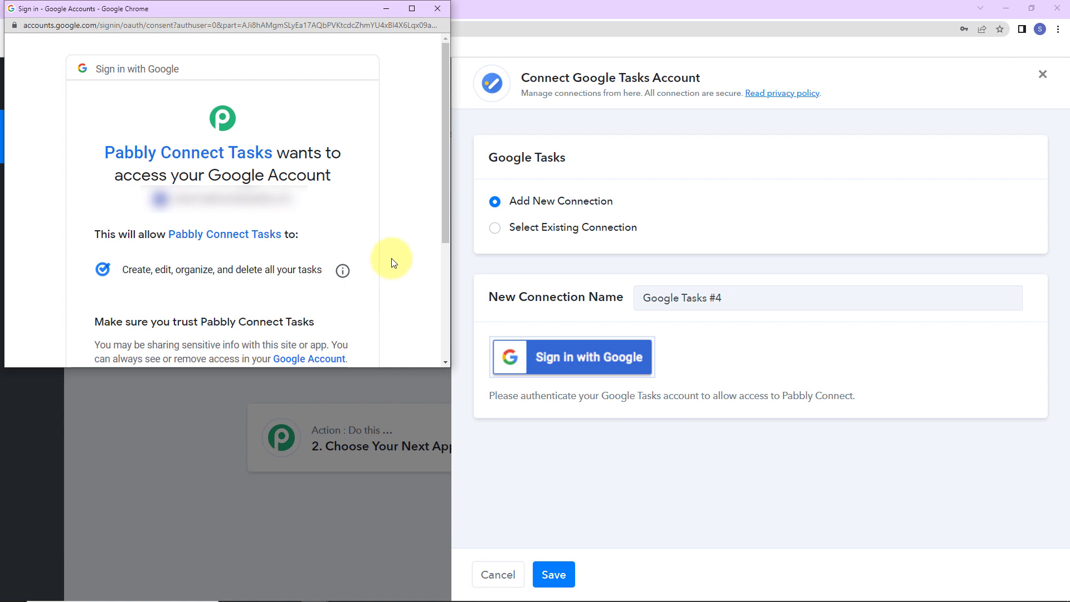
scroll(392, 261, "down", 4)
left_click(312, 269)
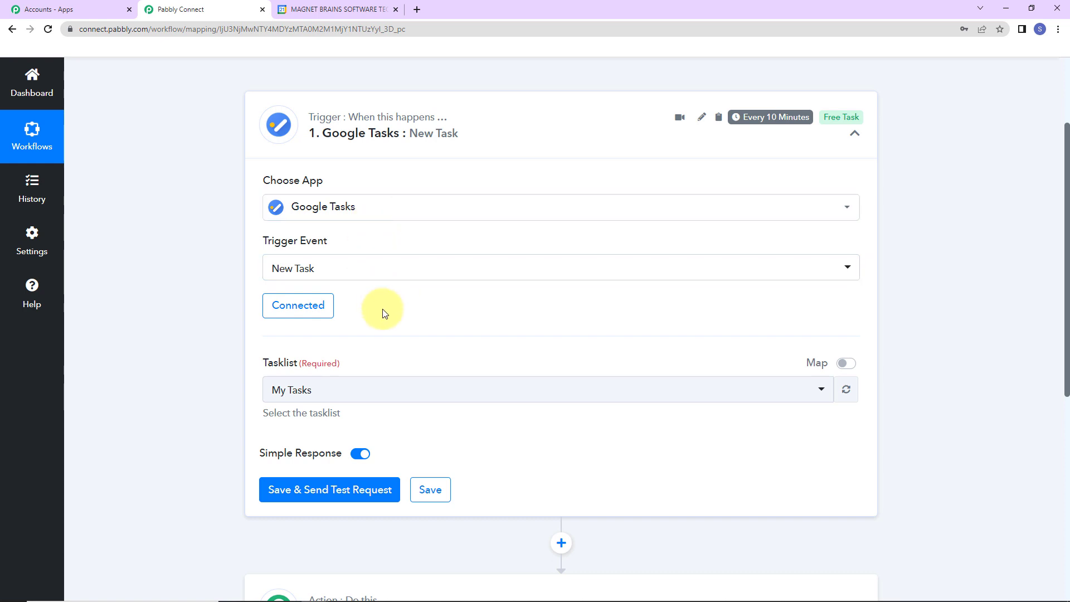
Open the tasklist choices of the Google Tasks trigger.
scroll(383, 312, "down", 2)
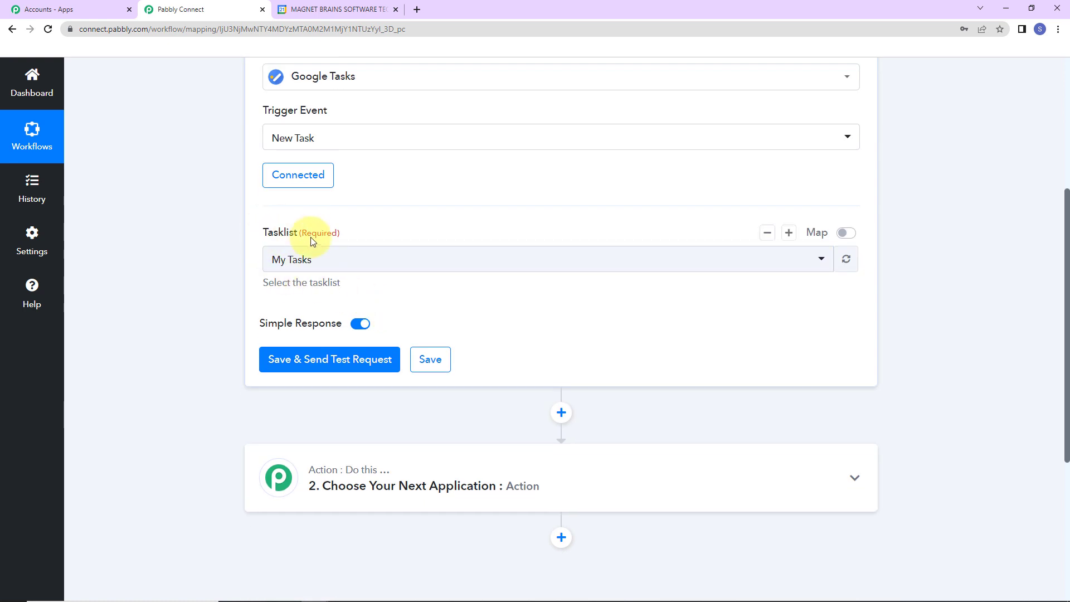
left_click(337, 262)
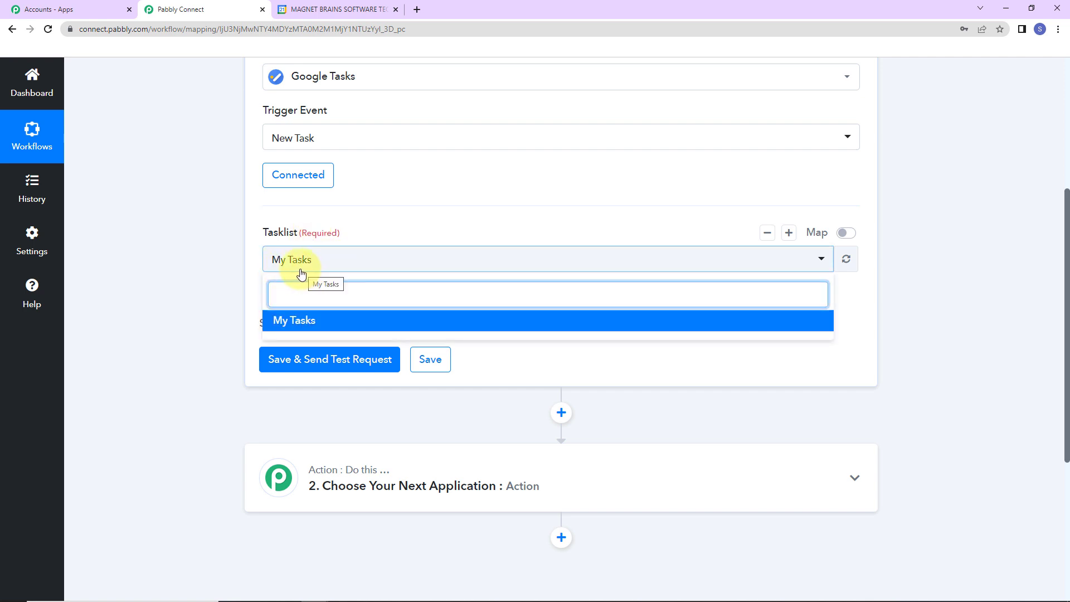
left_click(312, 10)
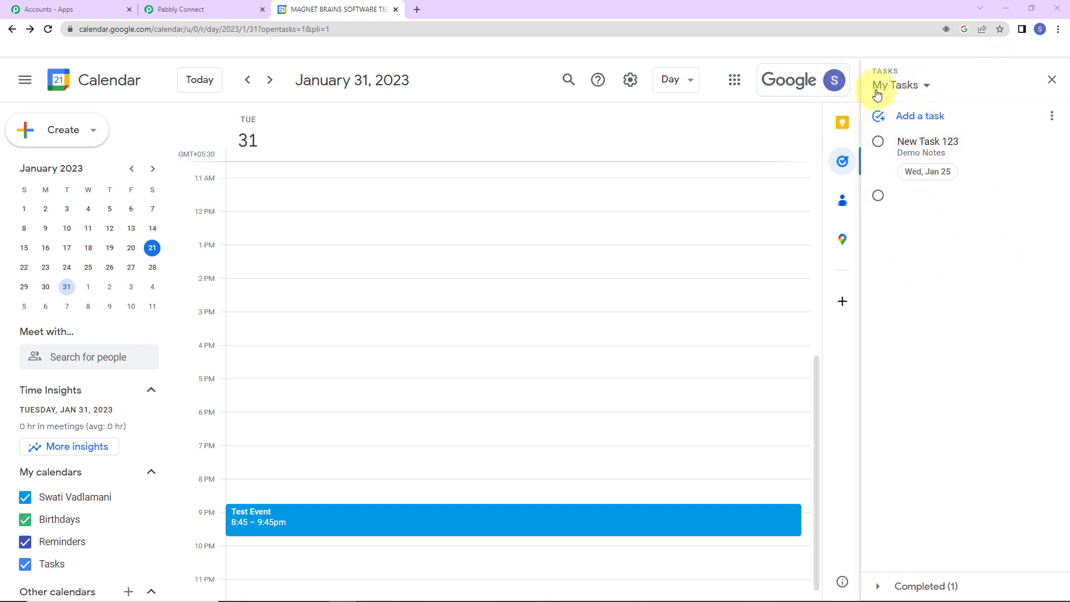
left_click(926, 88)
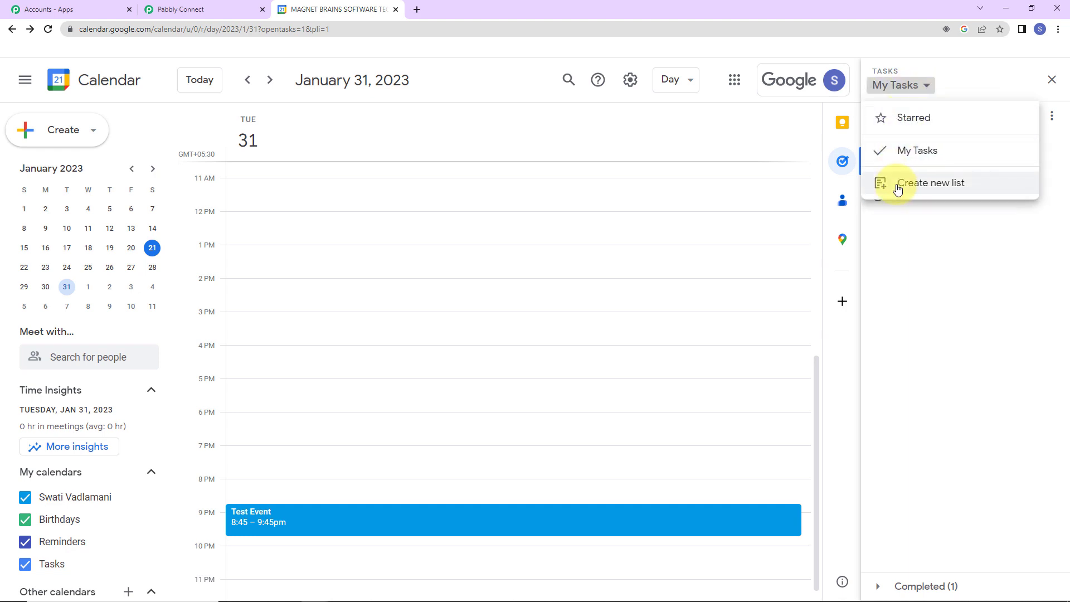
left_click(939, 191)
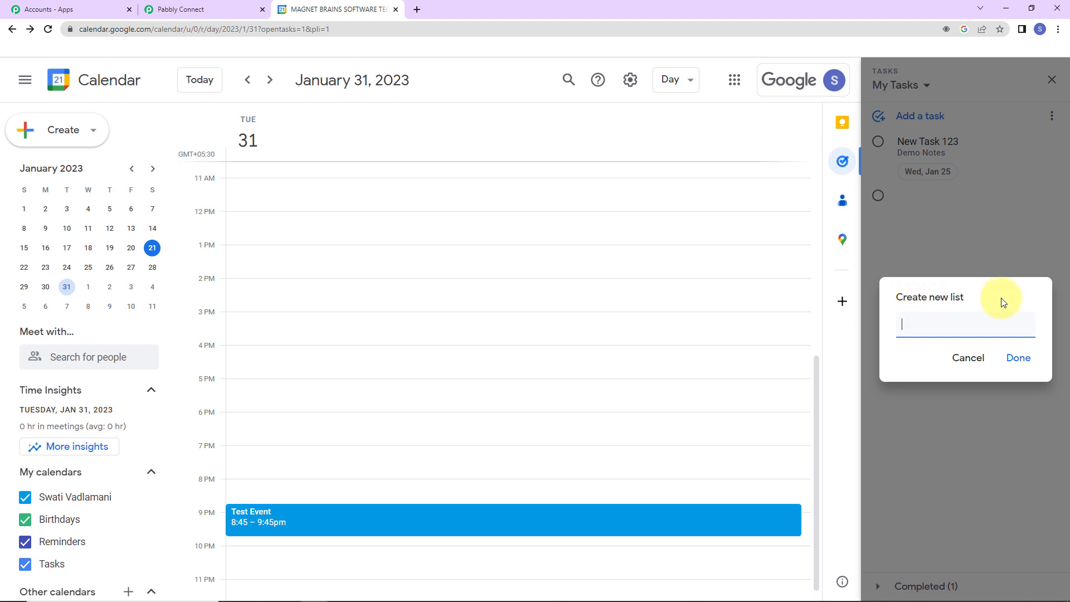
left_click(972, 358)
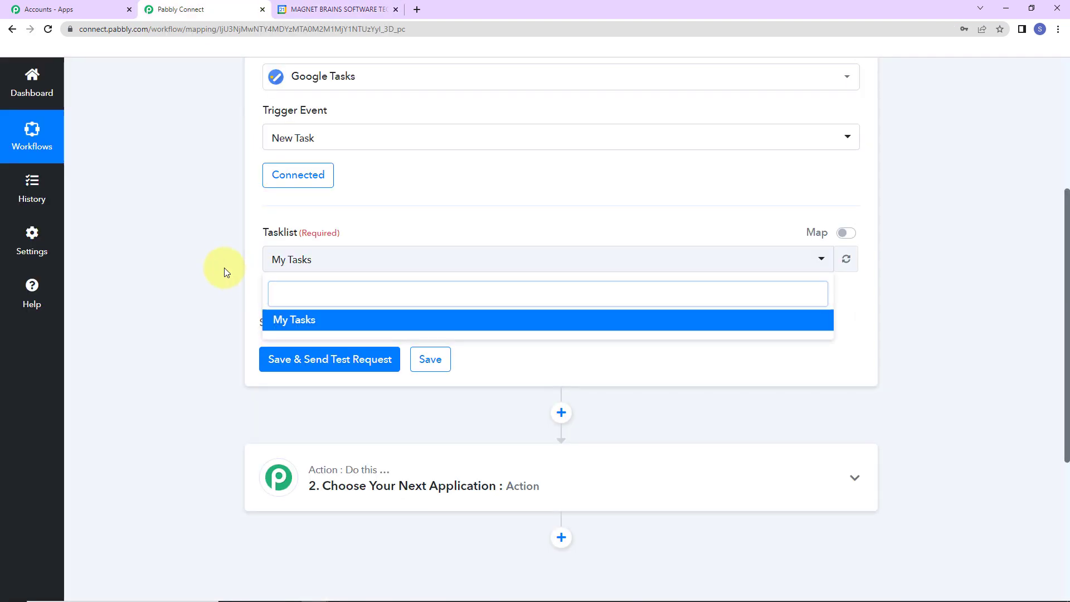
Choose My Tasks as the trigger's tasklist, then save the trigger and send a test request.
left_click(273, 318)
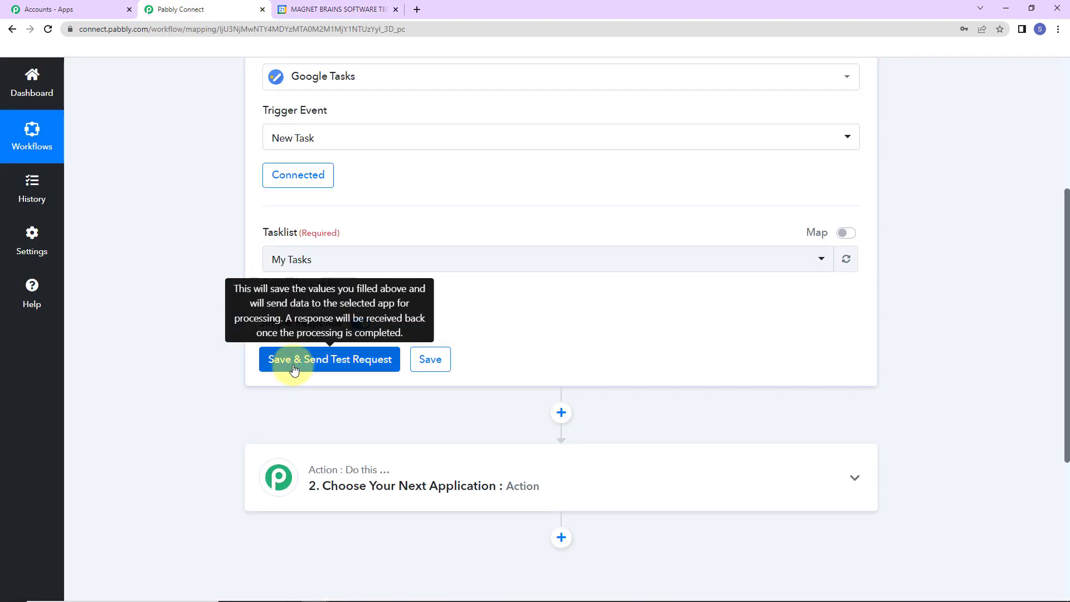
left_click(293, 370)
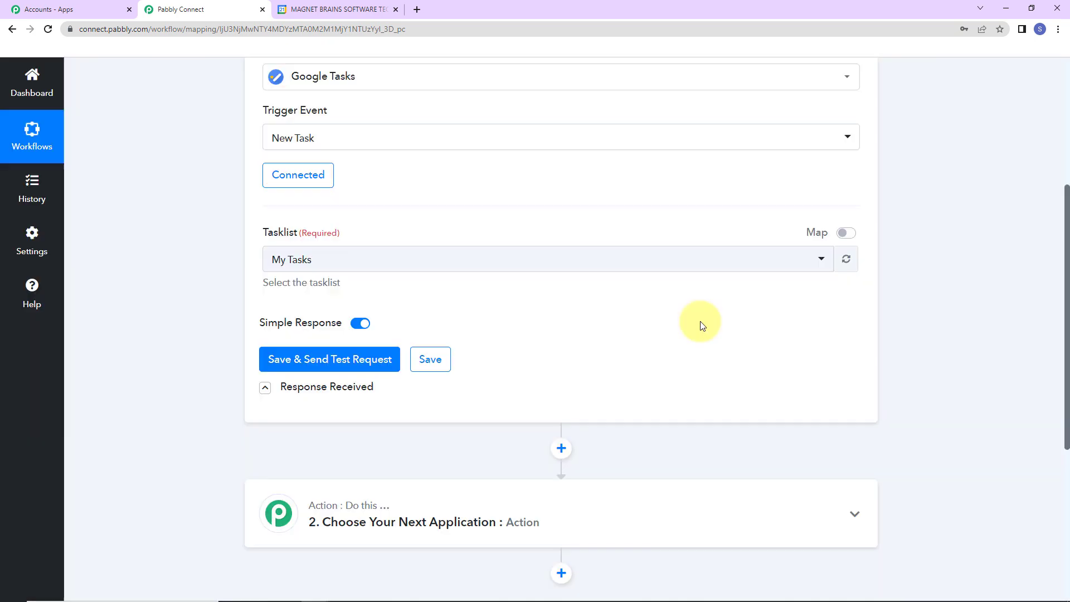
Examine the title, updated time, due date and notes in the trigger's response, comparing them with the task in Google Calendar.
scroll(967, 293, "down", 5)
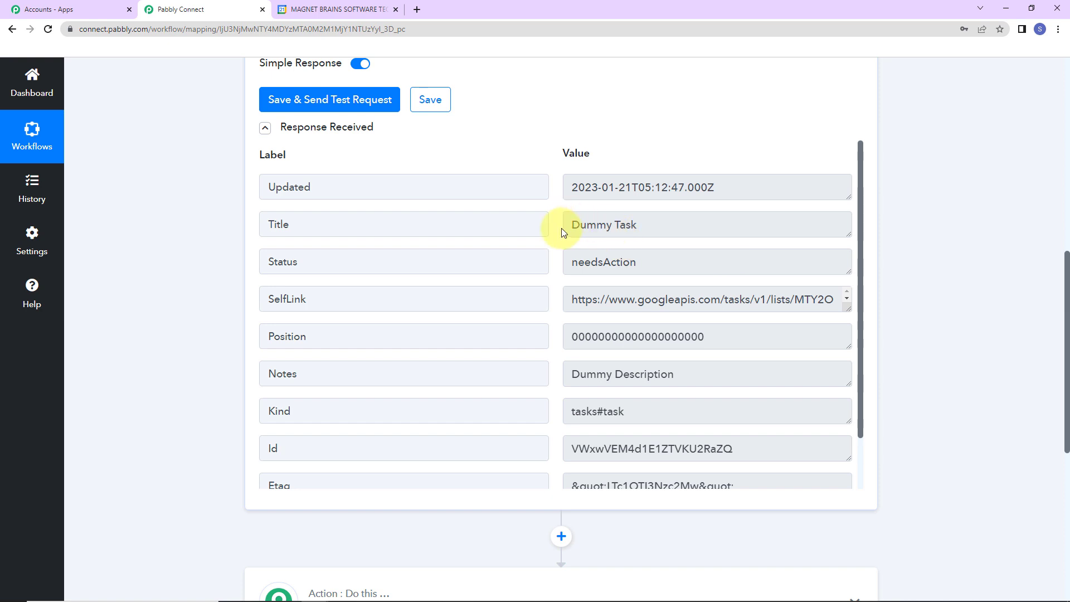
left_click_drag(569, 225, 680, 222)
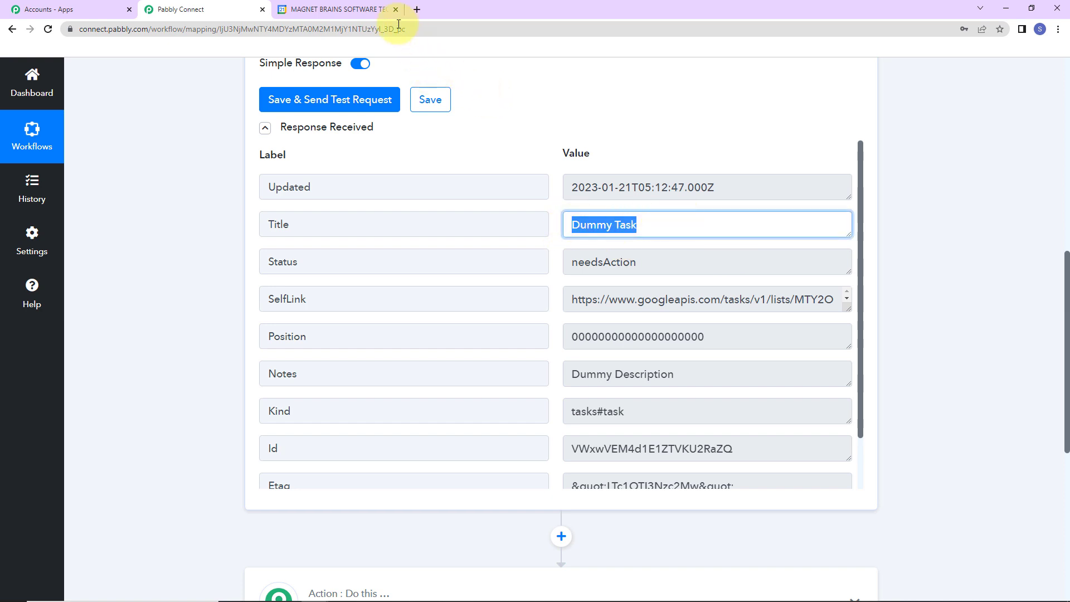
left_click(358, 11)
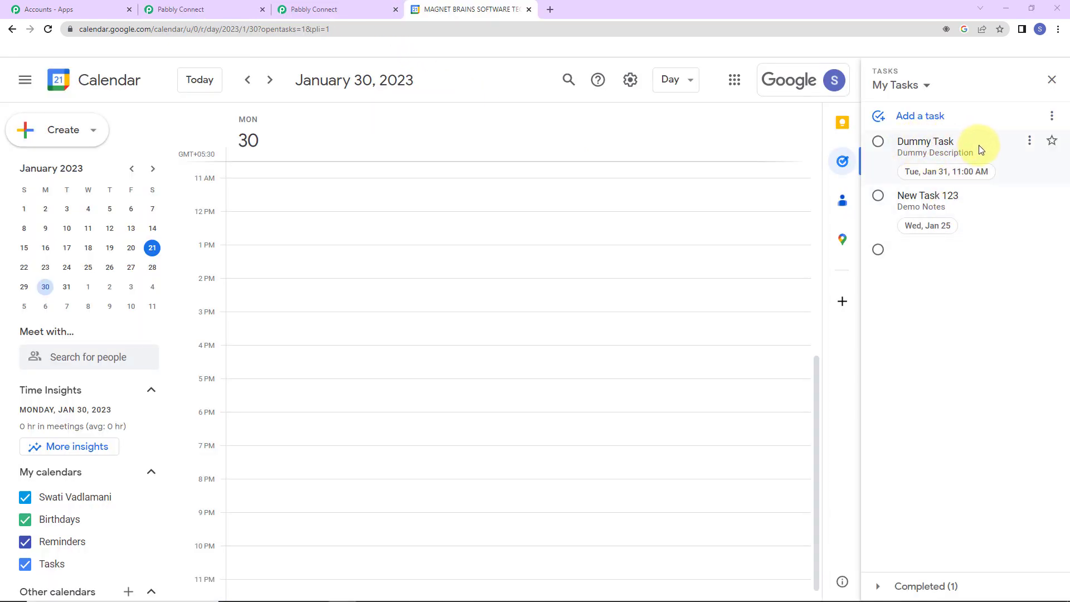
triple_click(932, 145)
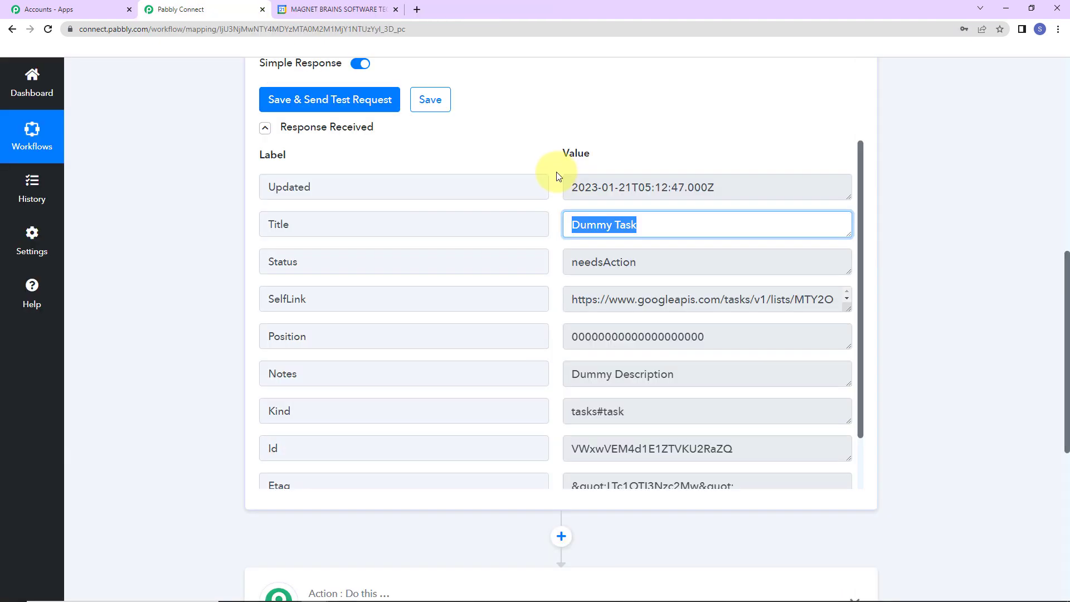
left_click(574, 185)
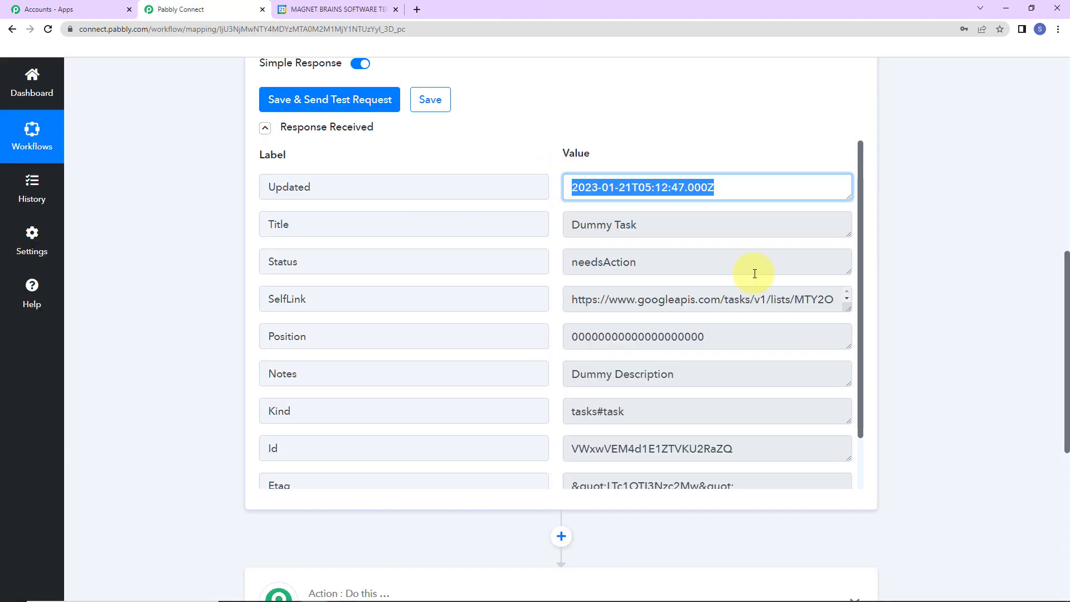
scroll(754, 274, "down", 1)
left_click_drag(564, 465, 728, 466)
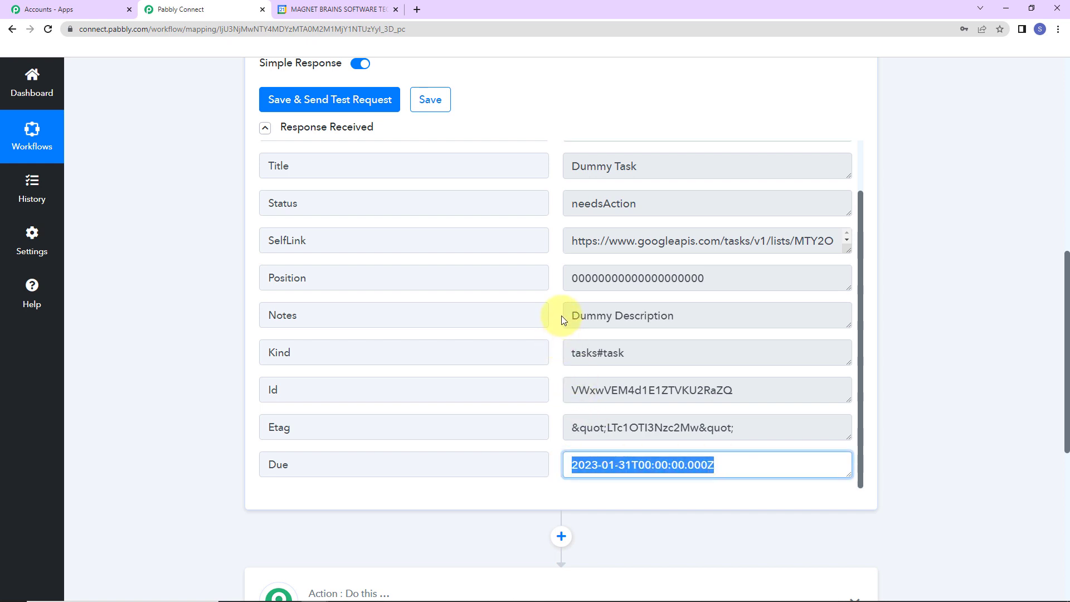
left_click_drag(564, 316, 709, 318)
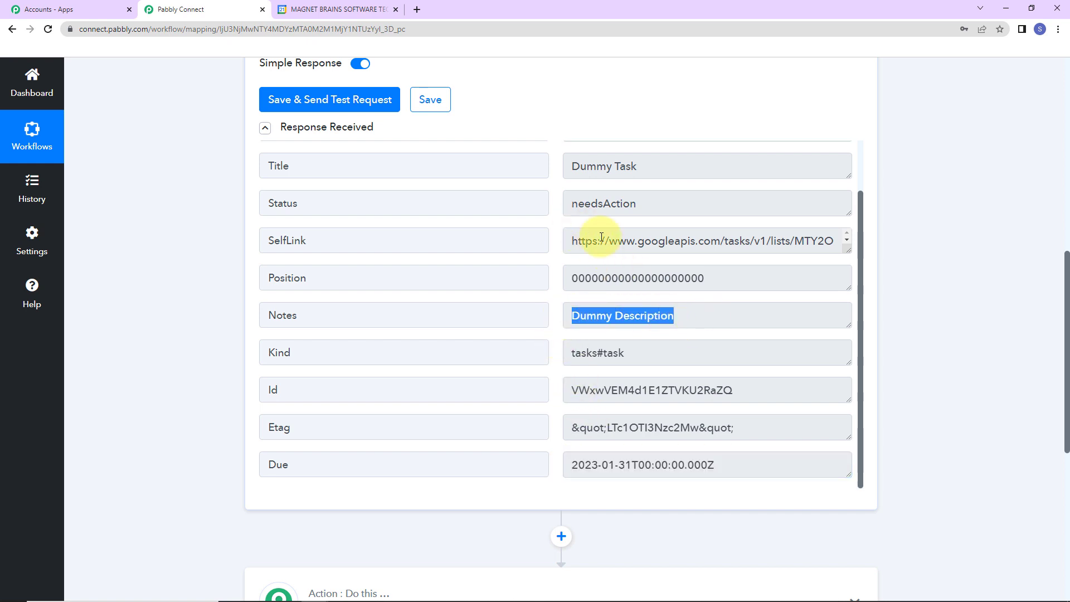
left_click_drag(567, 169, 690, 175)
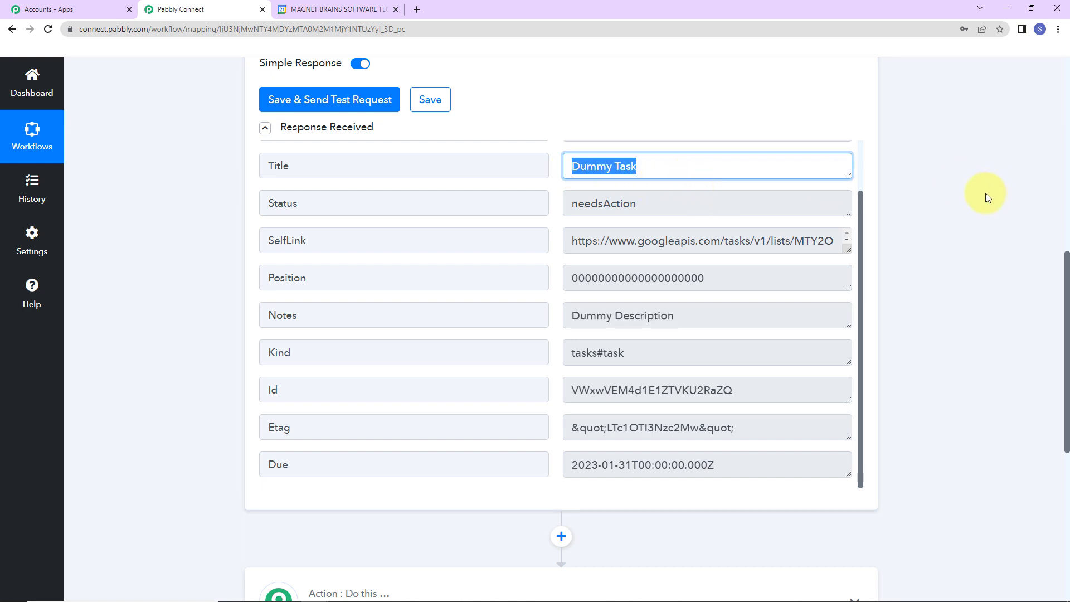
scroll(985, 193, "down", 5)
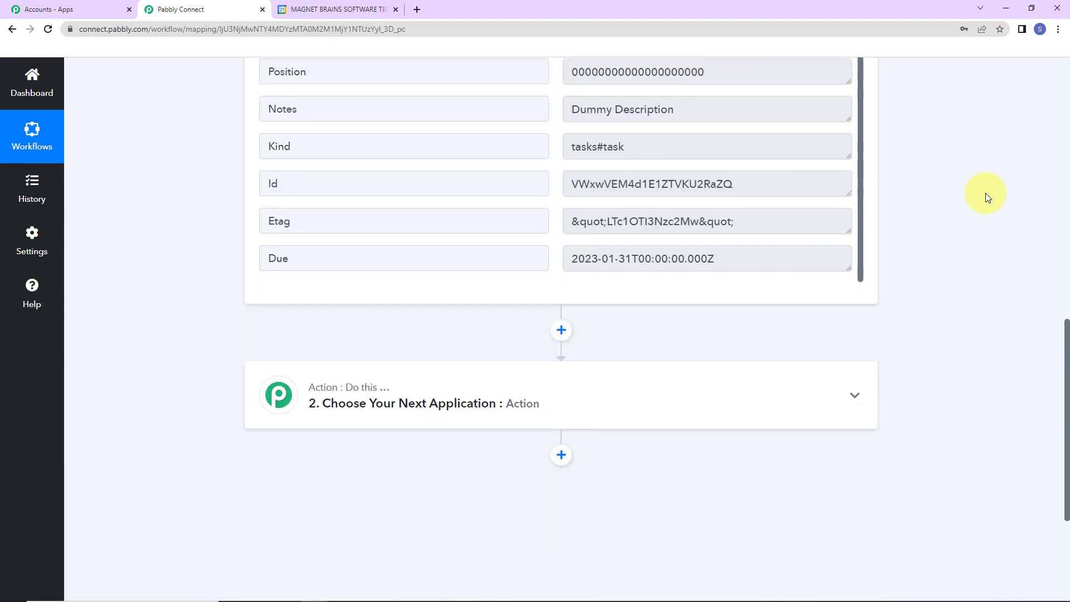
Set the workflow's action step to Google Calendar with the Create Detailed Event action event.
left_click(578, 346)
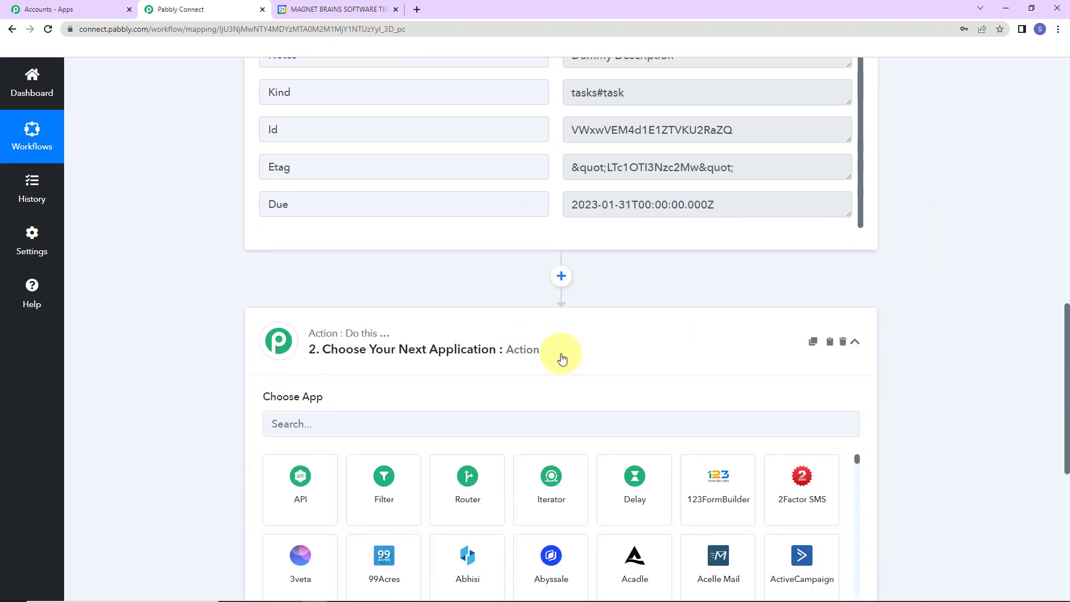
left_click(523, 429)
type("google")
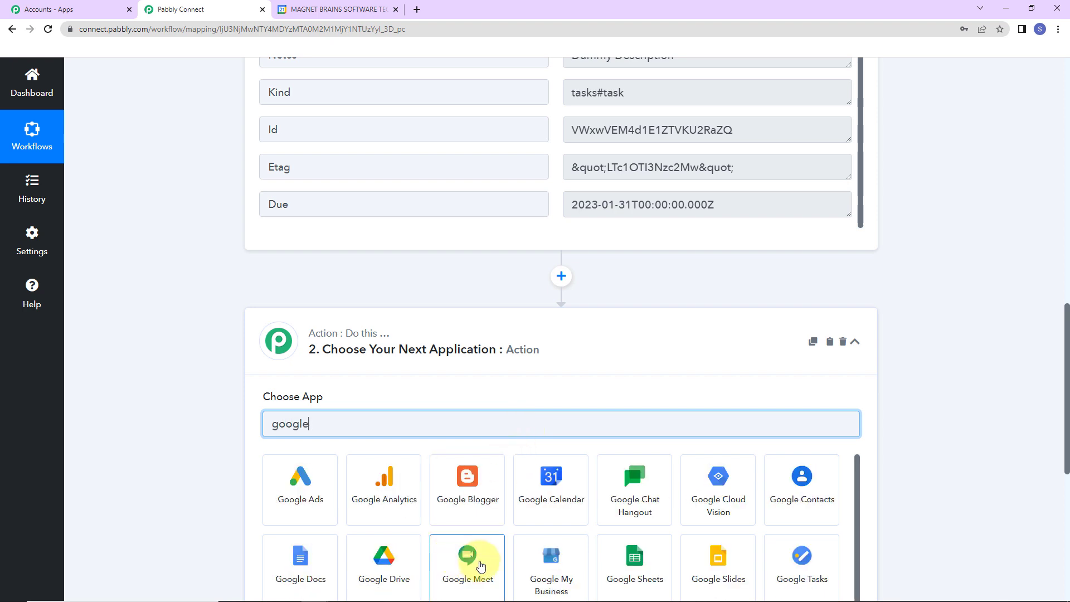
scroll(554, 557, "down", 2)
left_click(564, 366)
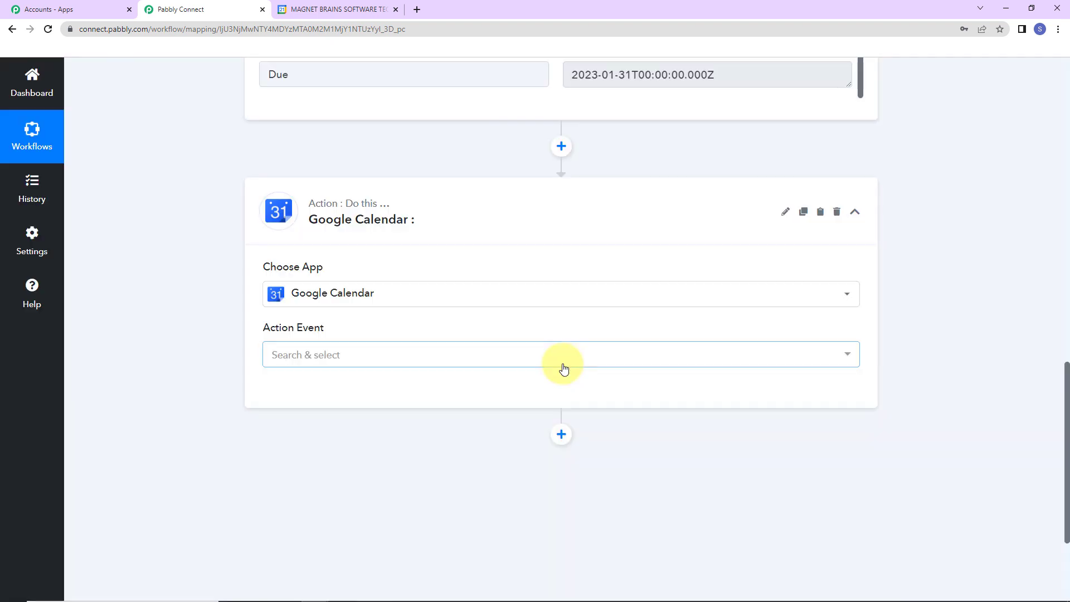
left_click(315, 355)
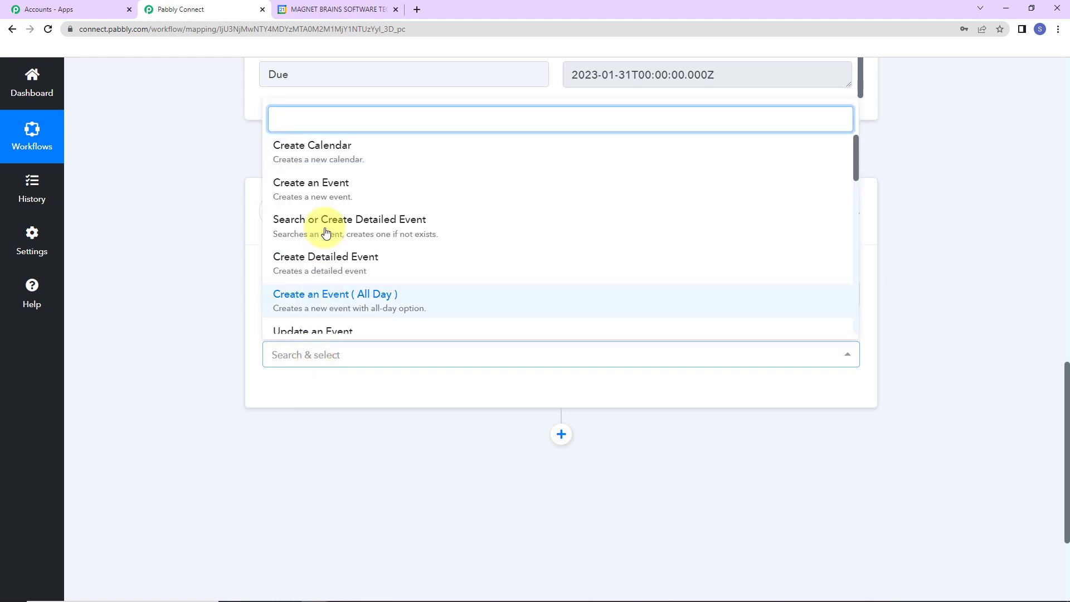
left_click(313, 274)
Add a new Google Calendar connection to the action by signing in with Google and allowing Pabbly Connect Calendar access.
left_click(293, 392)
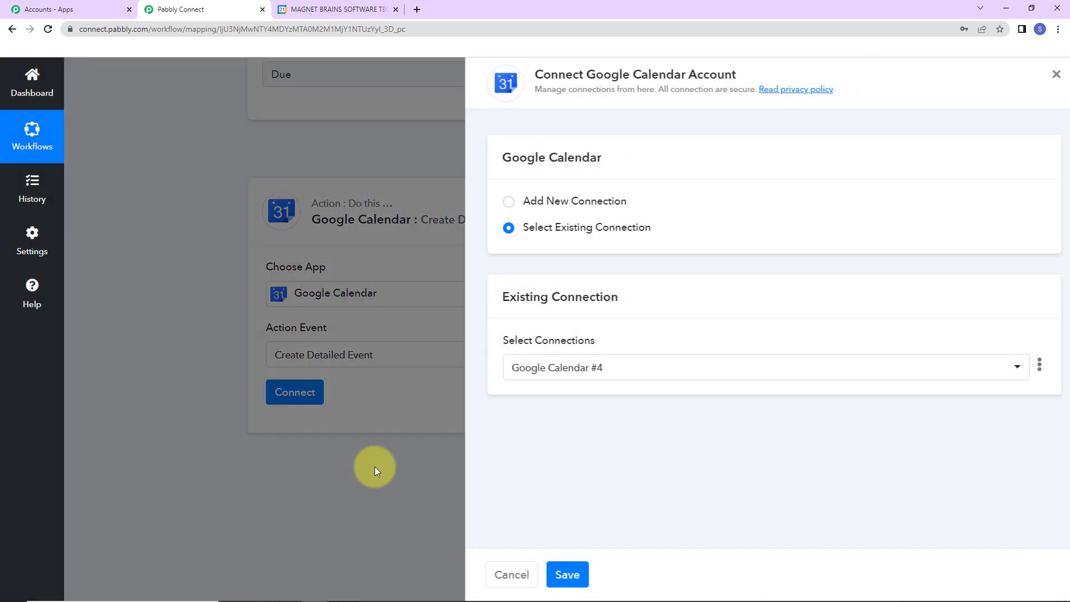
left_click_drag(573, 74, 767, 78)
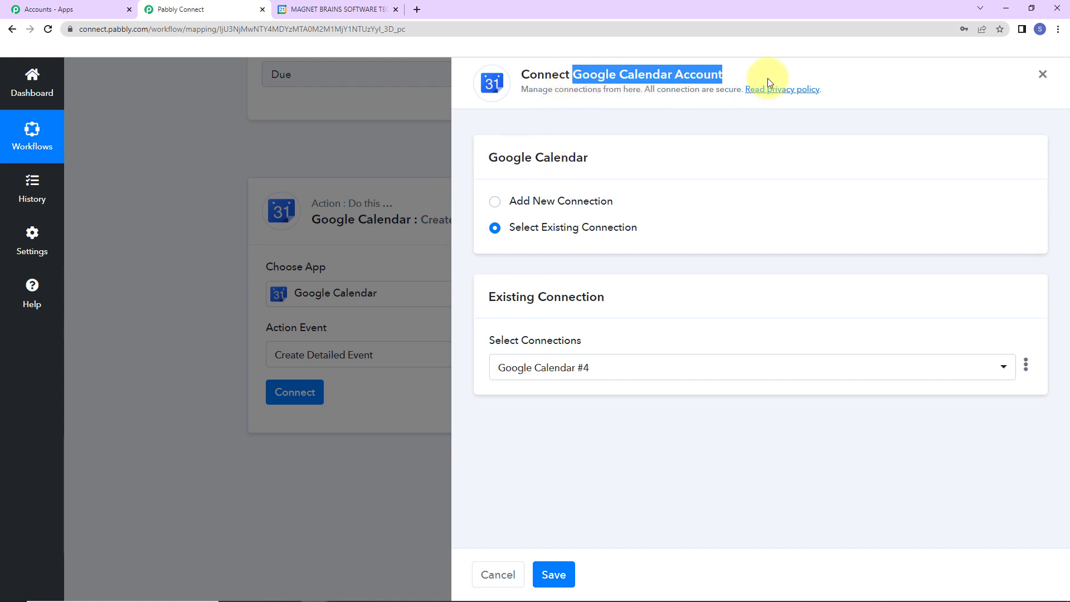
left_click(495, 203)
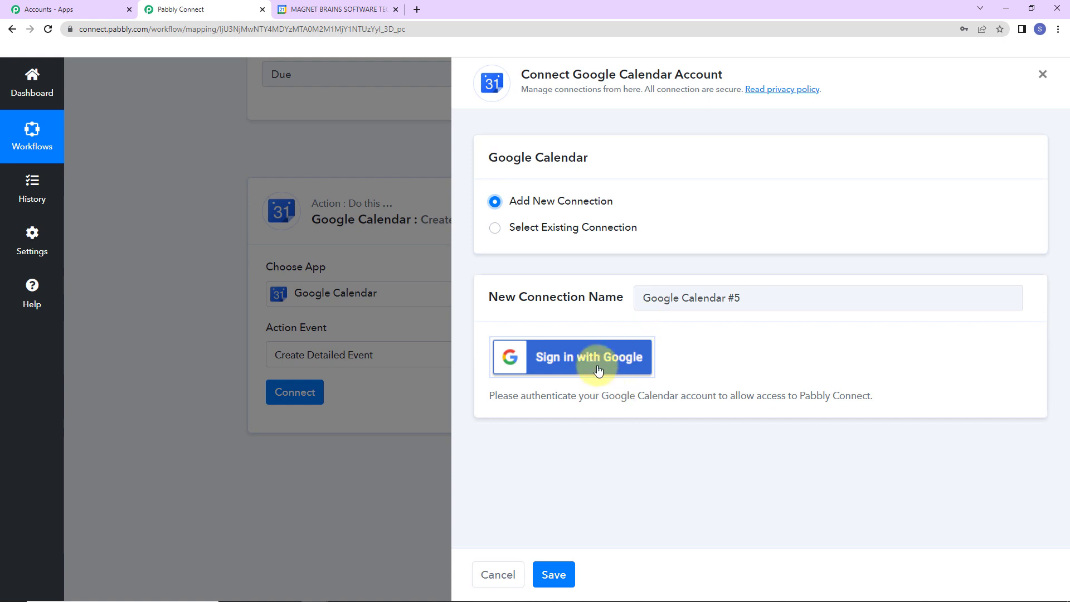
left_click(599, 357)
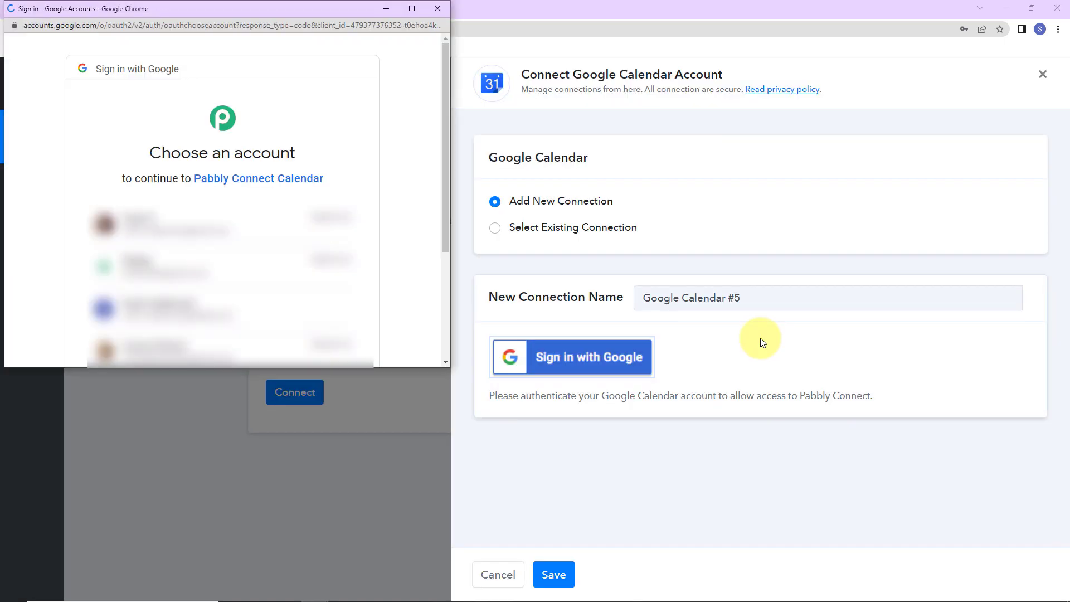
scroll(251, 219, "down", 2)
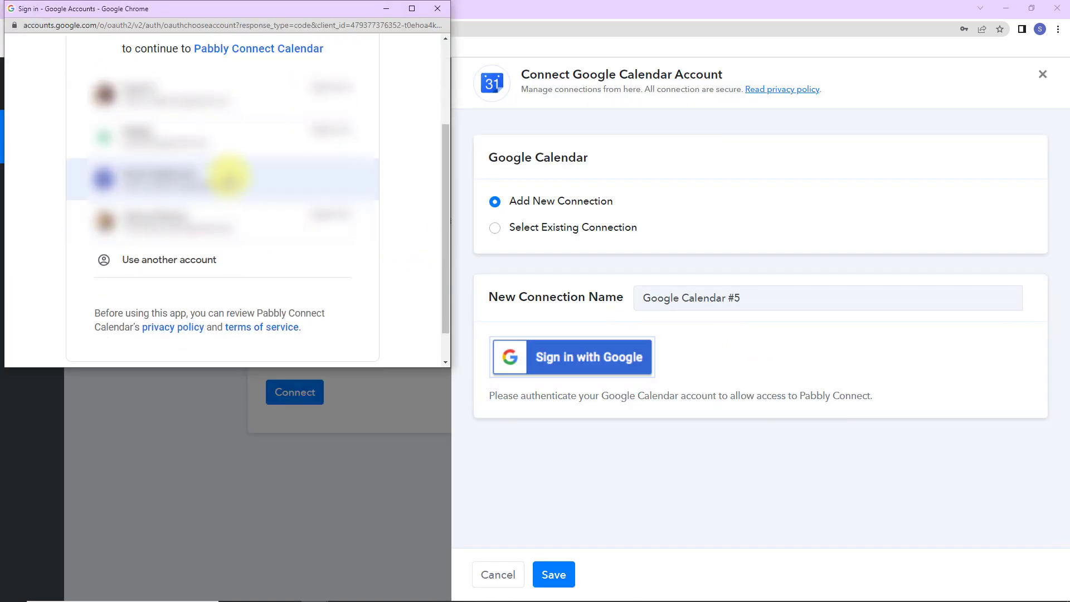
left_click(238, 179)
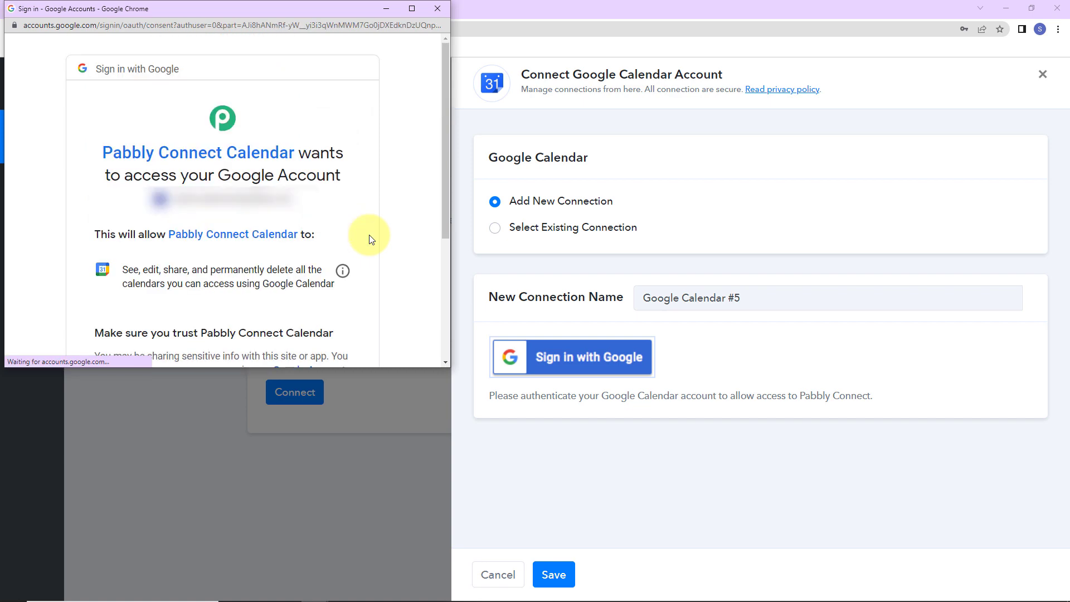
scroll(371, 239, "down", 2)
left_click(308, 271)
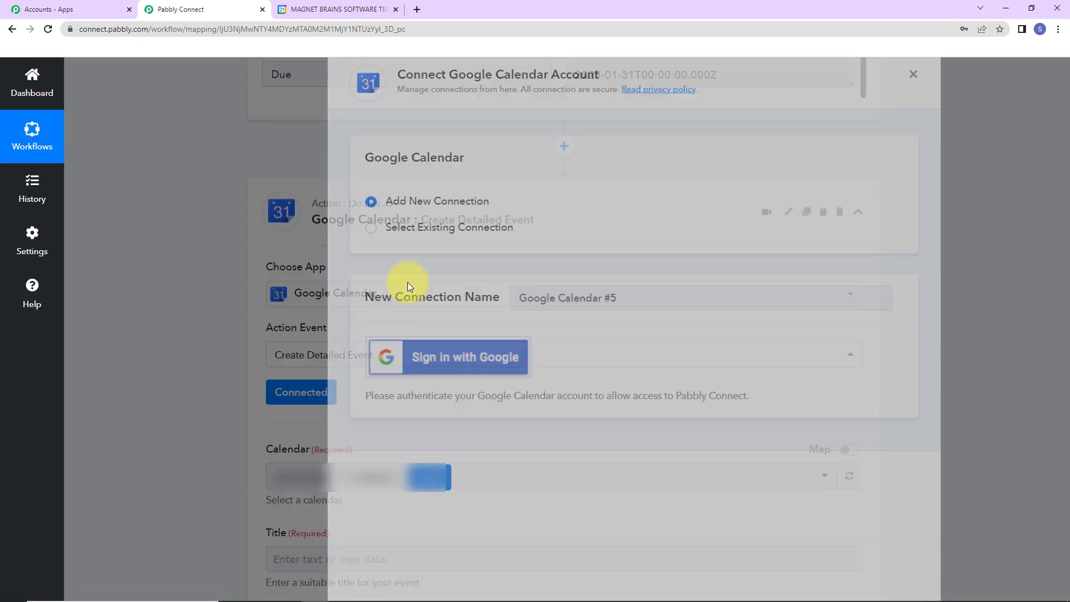
Map the calendar event's title to the Title value from the Google Tasks trigger.
scroll(530, 284, "down", 5)
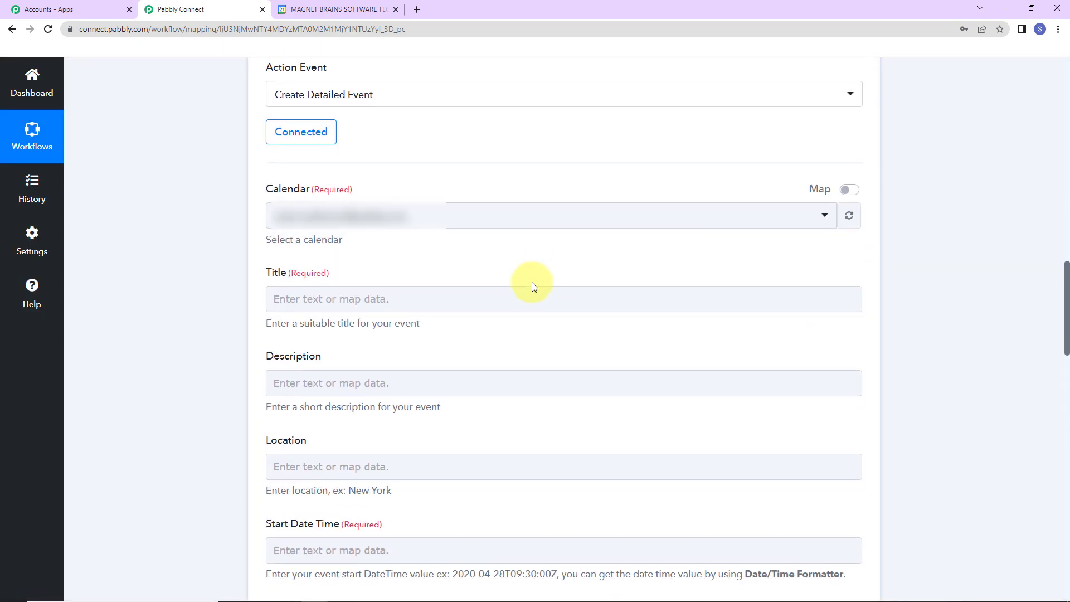
scroll(532, 282, "down", 2)
left_click(292, 78)
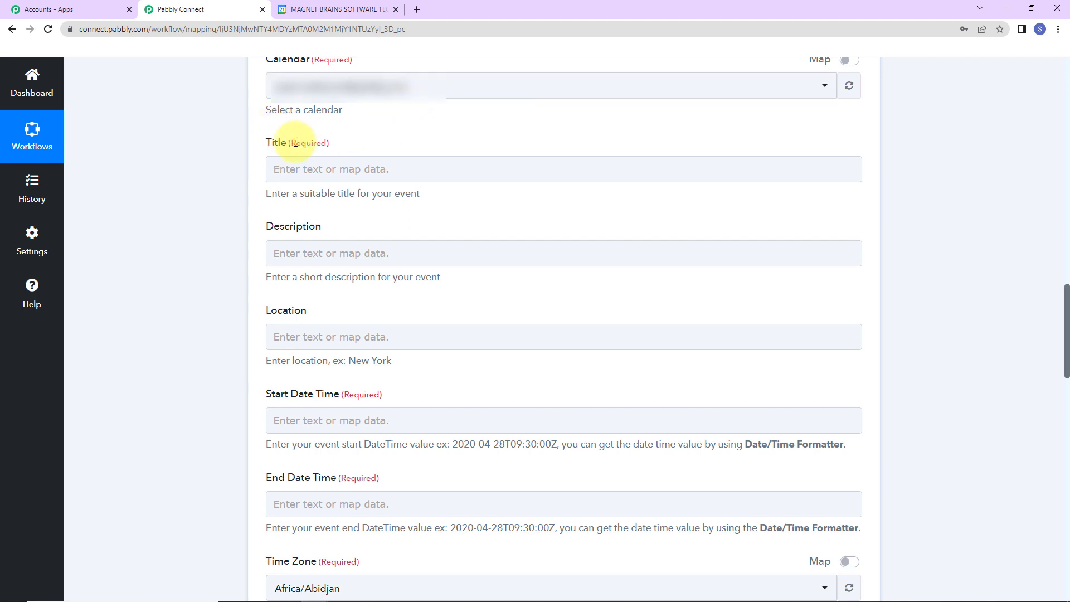
left_click(306, 169)
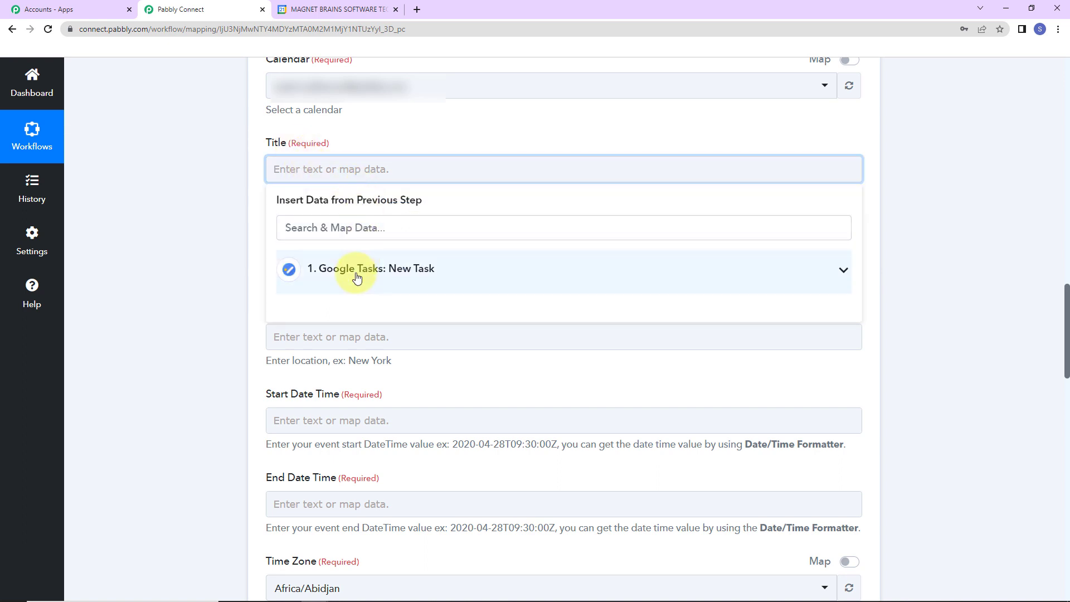
left_click(356, 277)
left_click(368, 335)
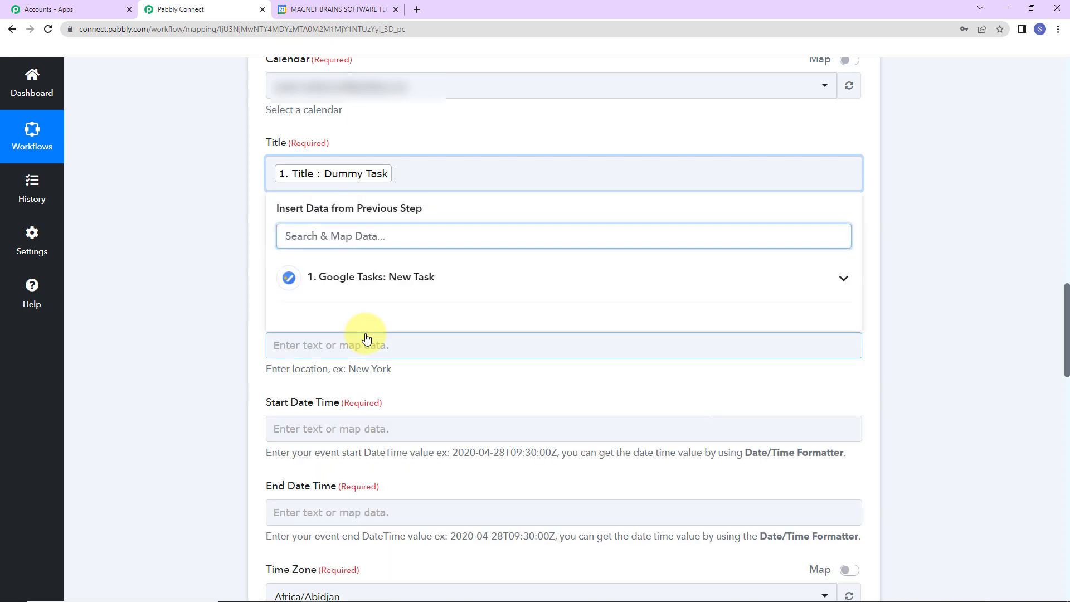
left_click(200, 234)
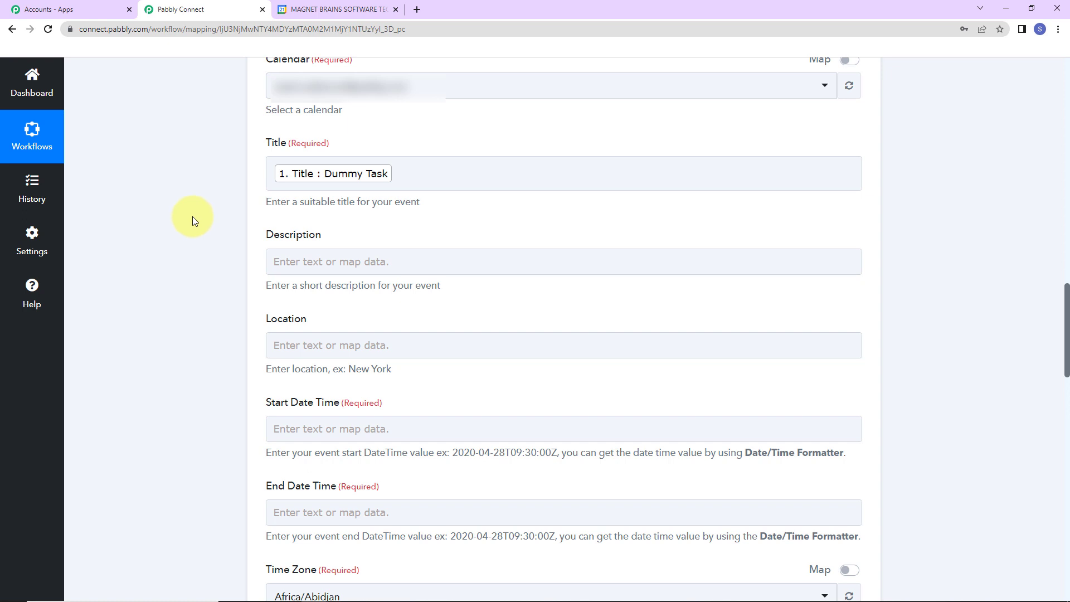
Map the event's description to the Notes value from the Google Tasks trigger.
left_click(316, 261)
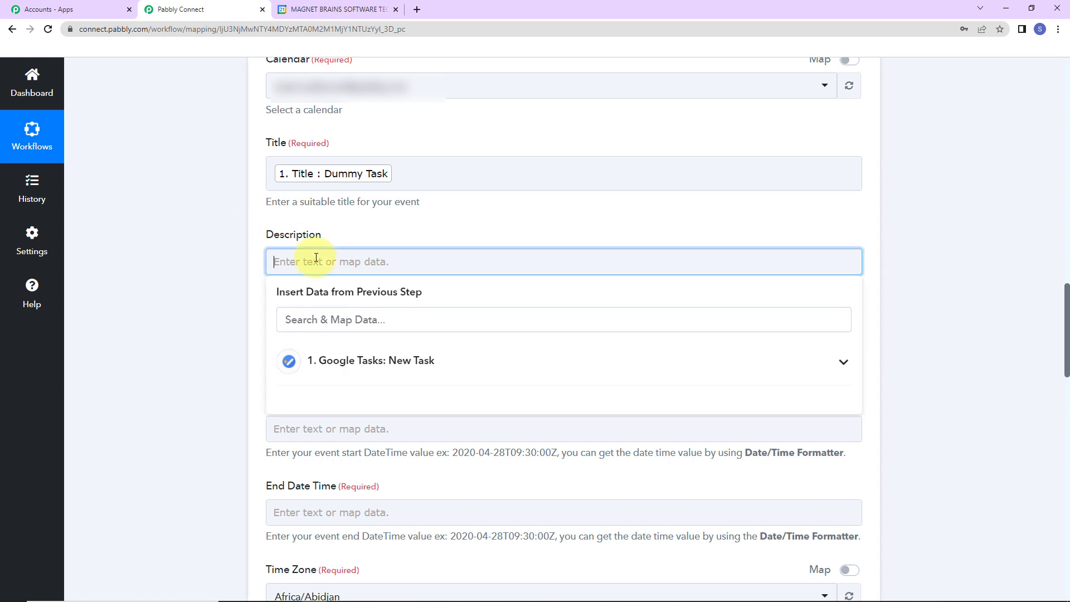
left_click(359, 362)
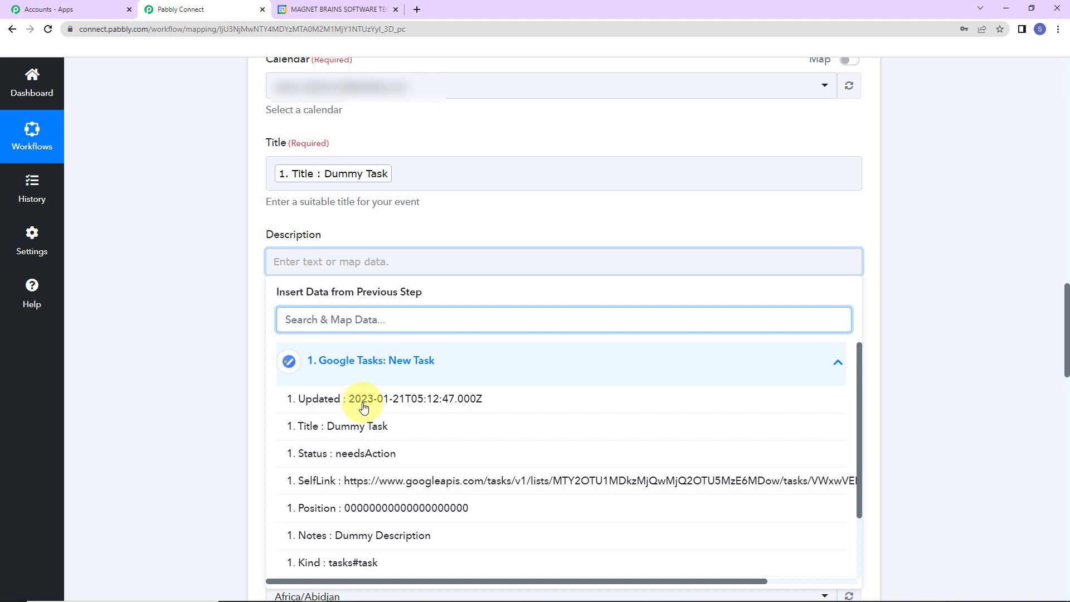
left_click(362, 535)
left_click(197, 364)
Map the event's start date time to the trigger's Updated value and compare it with the example date format.
scroll(196, 363, "down", 2)
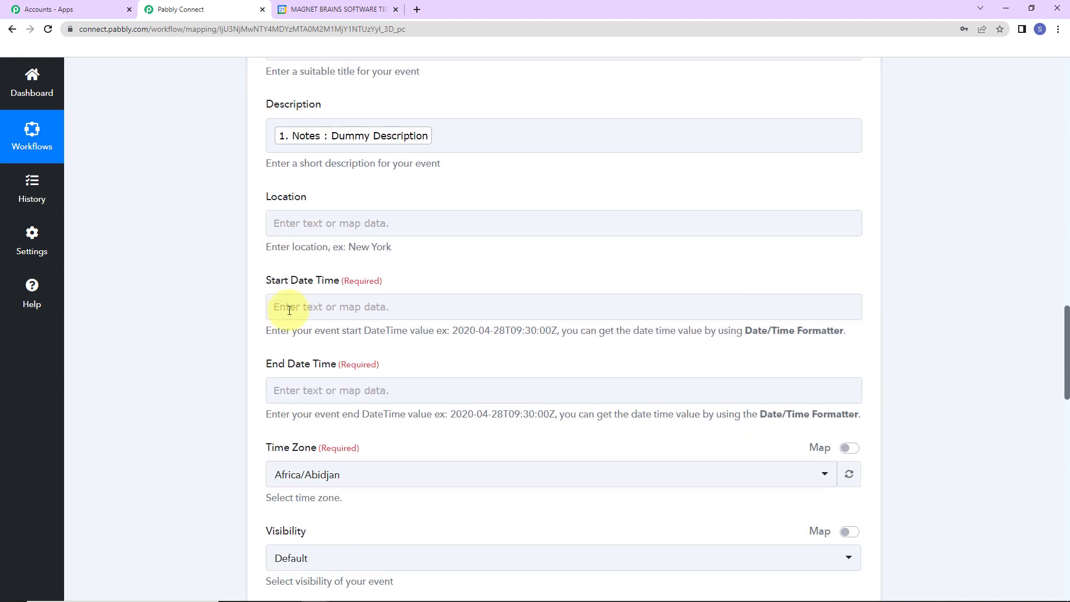
left_click(279, 222)
left_click(306, 244)
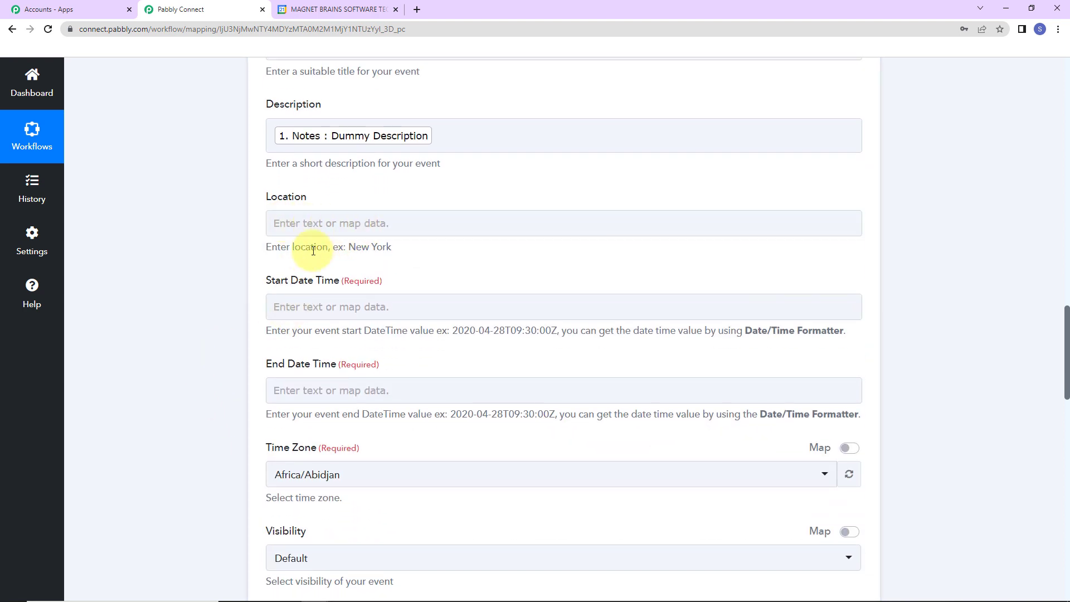
scroll(172, 335, "down", 2)
left_click(280, 175)
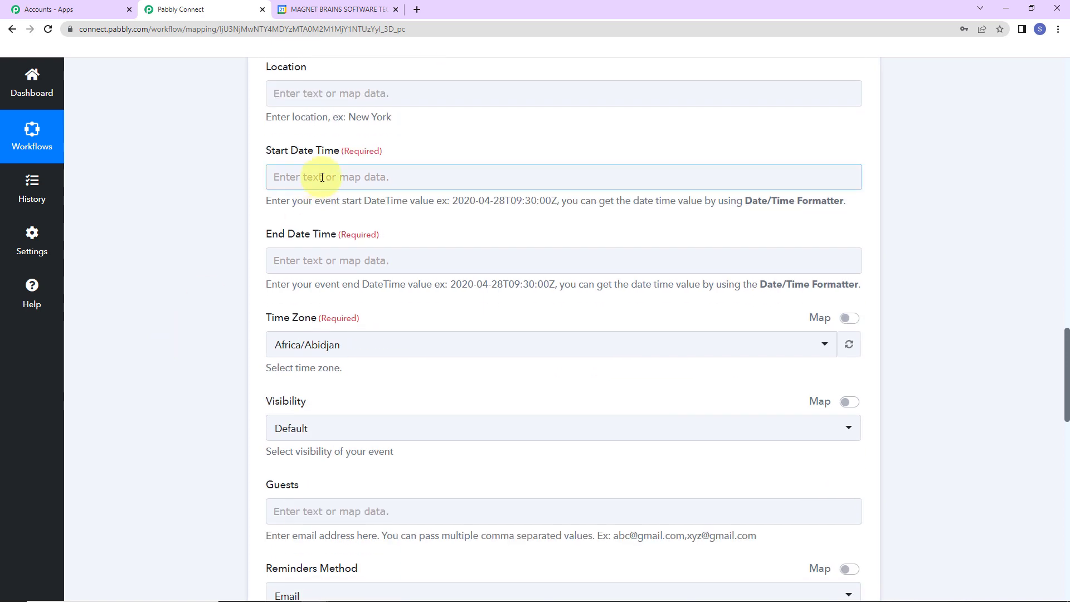
left_click(321, 177)
left_click(346, 275)
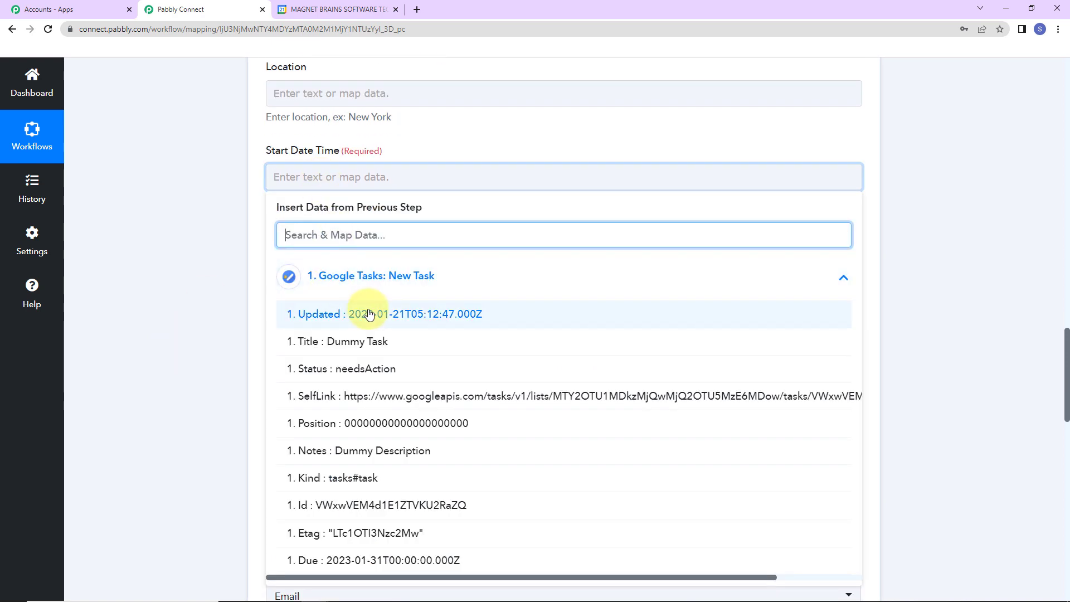
left_click(369, 324)
left_click(227, 266)
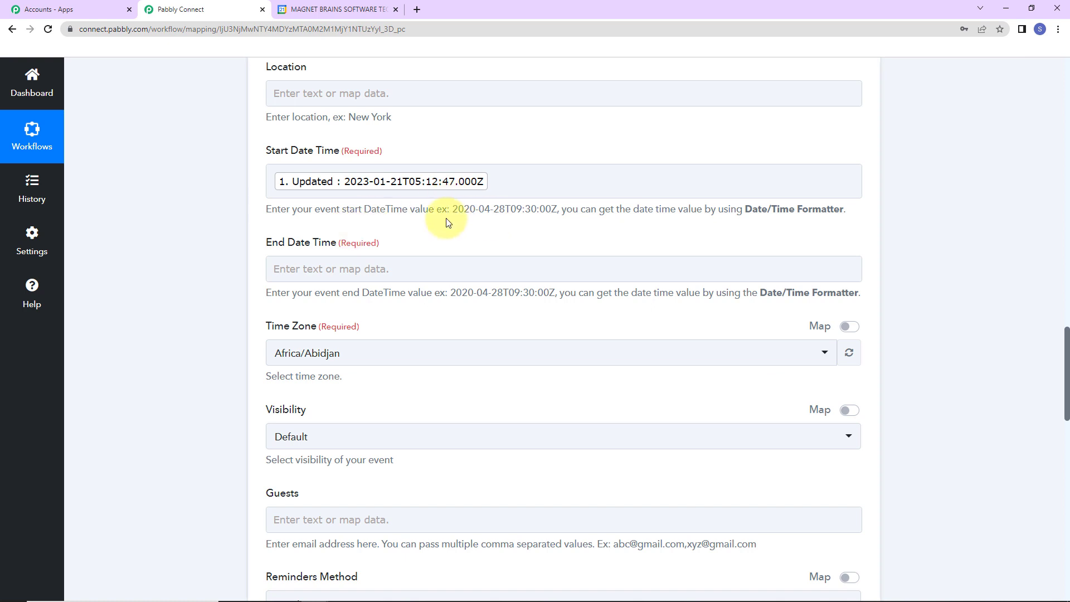
left_click_drag(453, 209, 559, 210)
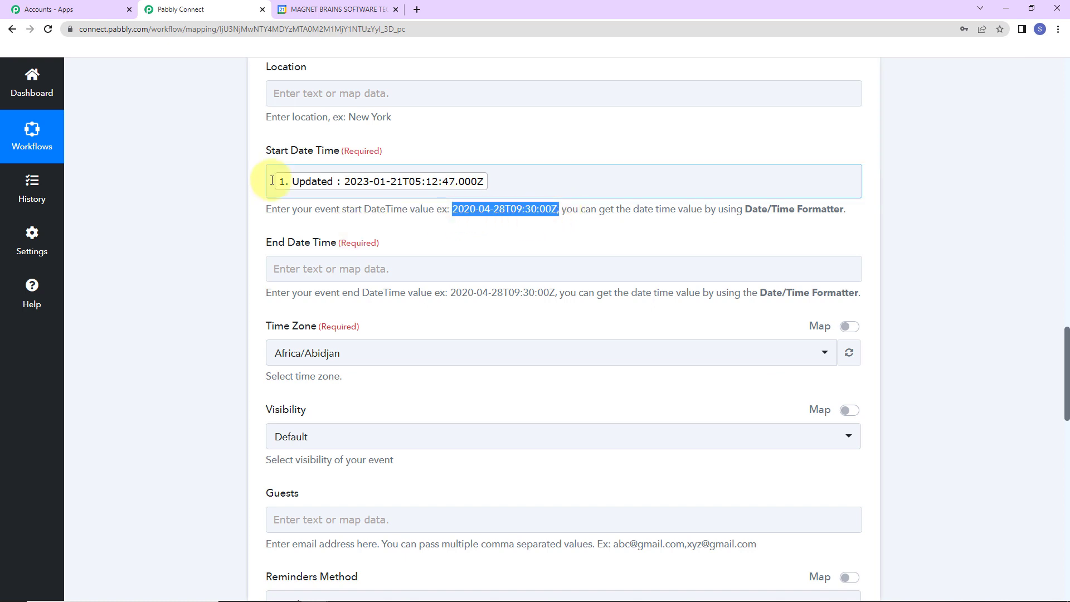
left_click_drag(453, 209, 554, 213)
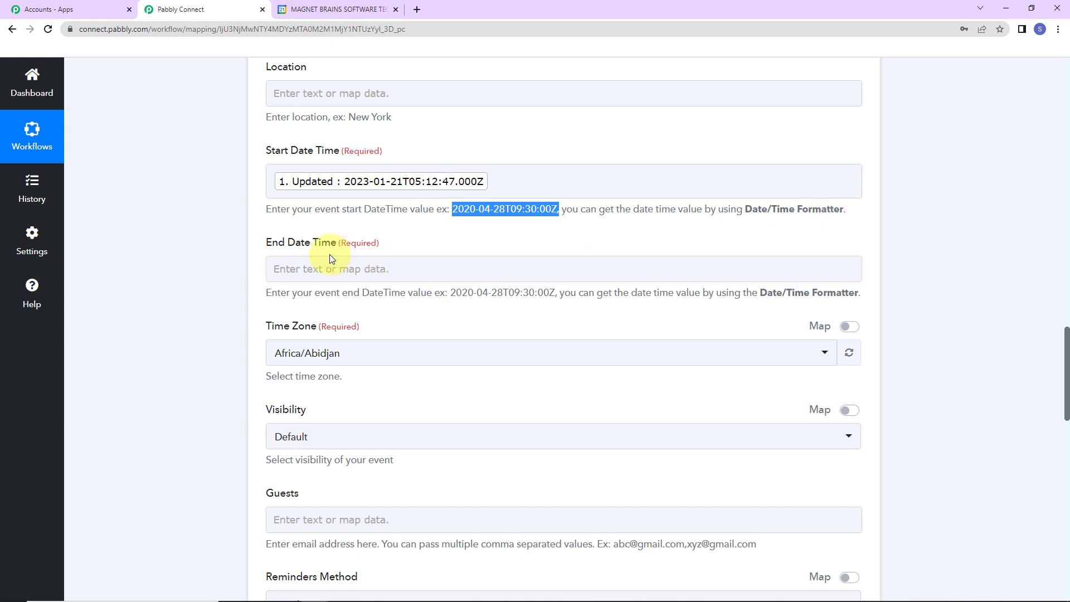
Map the event's end date time to the Due value from the Google Tasks trigger.
left_click(306, 269)
left_click(317, 368)
scroll(362, 434, "down", 4)
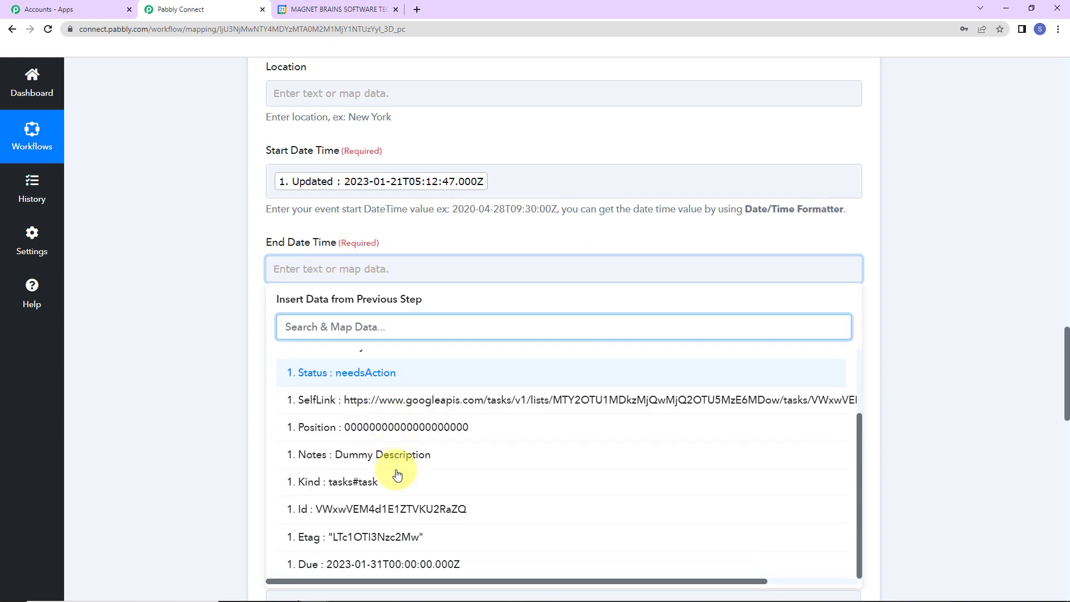
left_click(382, 561)
left_click(172, 367)
Set the event's time zone to Asia/Kolkata.
scroll(173, 367, "down", 2)
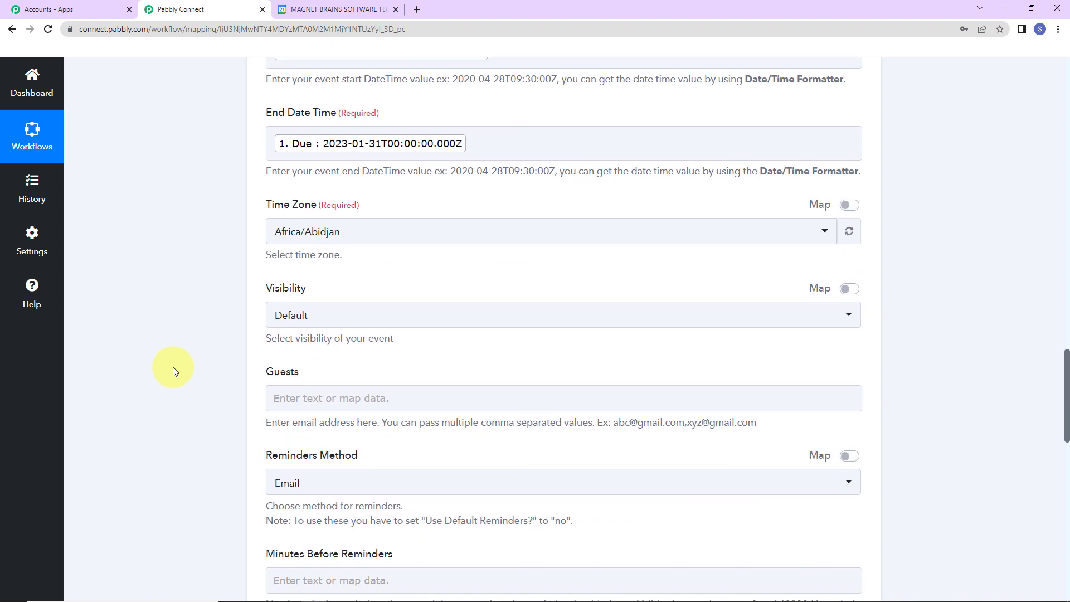
left_click(370, 231)
type("kol")
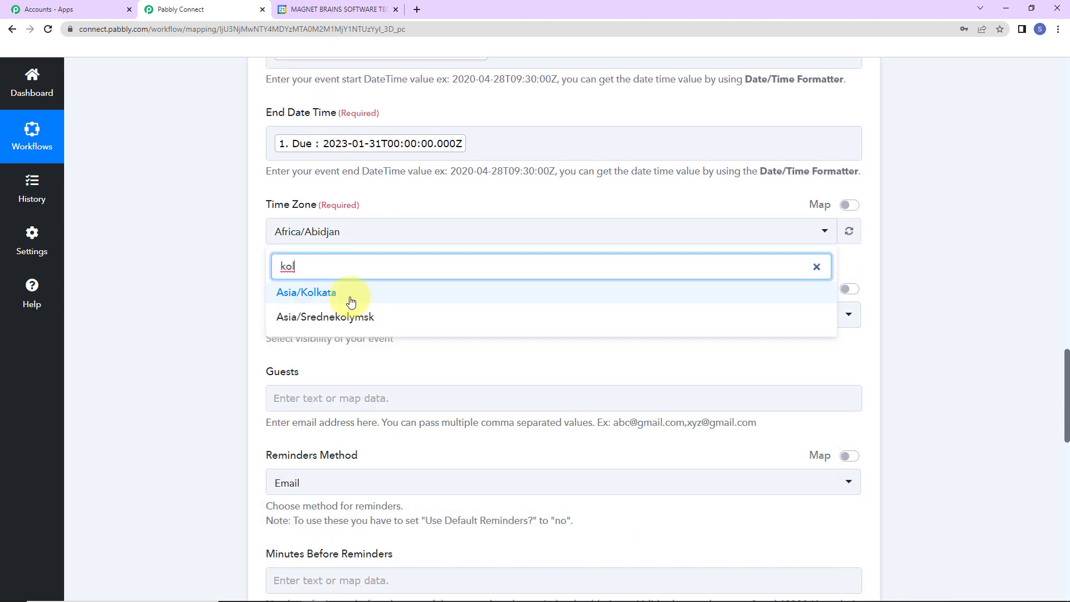
left_click(351, 301)
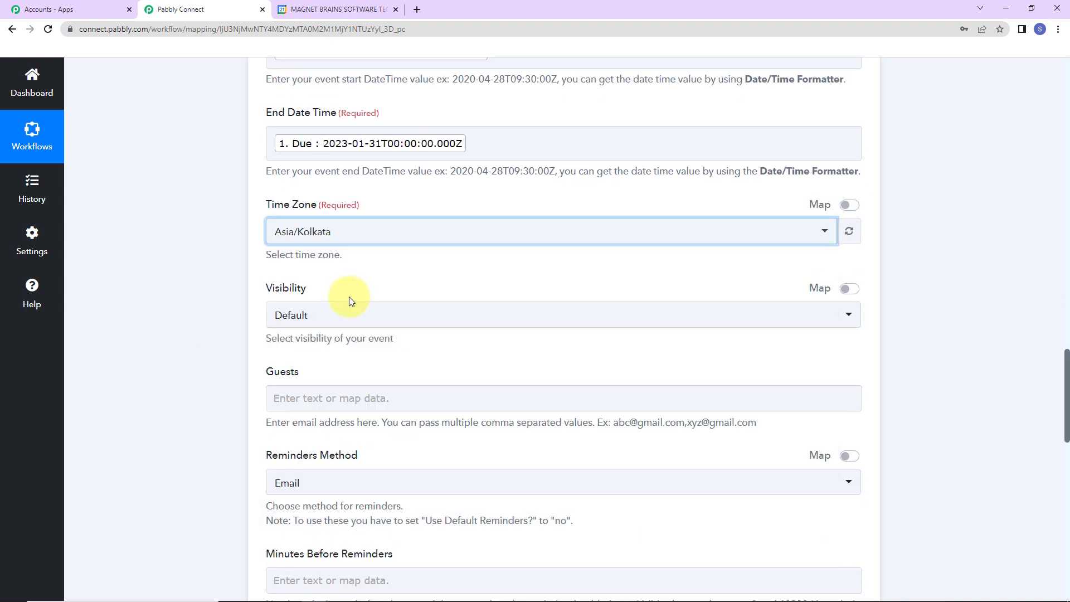
Review the remaining event fields, including guests, reminders, color, free or busy status, guest permissions, recurrence rule and conferencing.
scroll(123, 265, "down", 2)
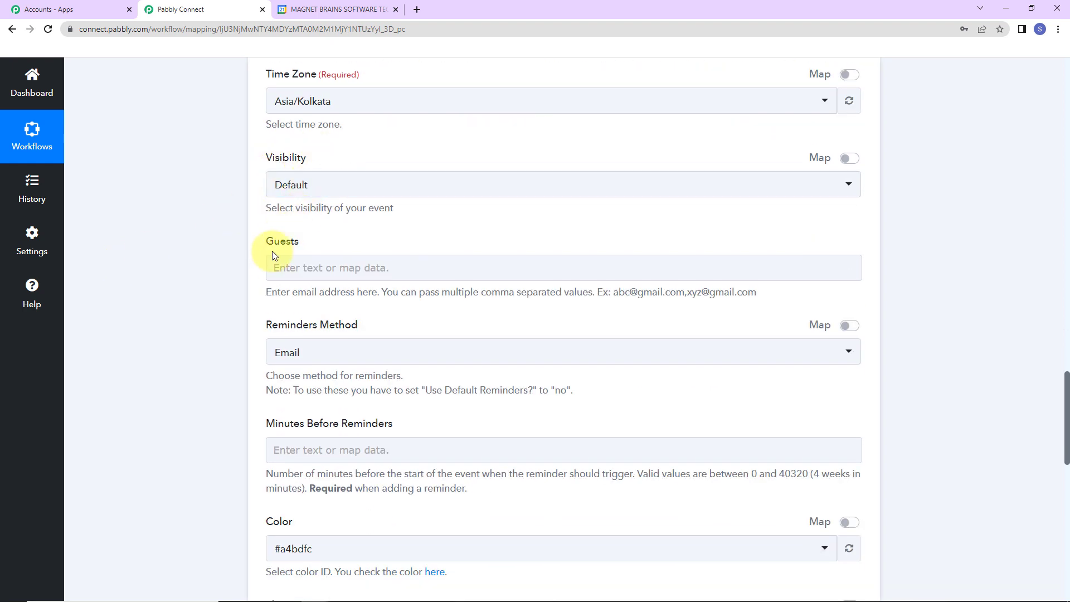
left_click(305, 266)
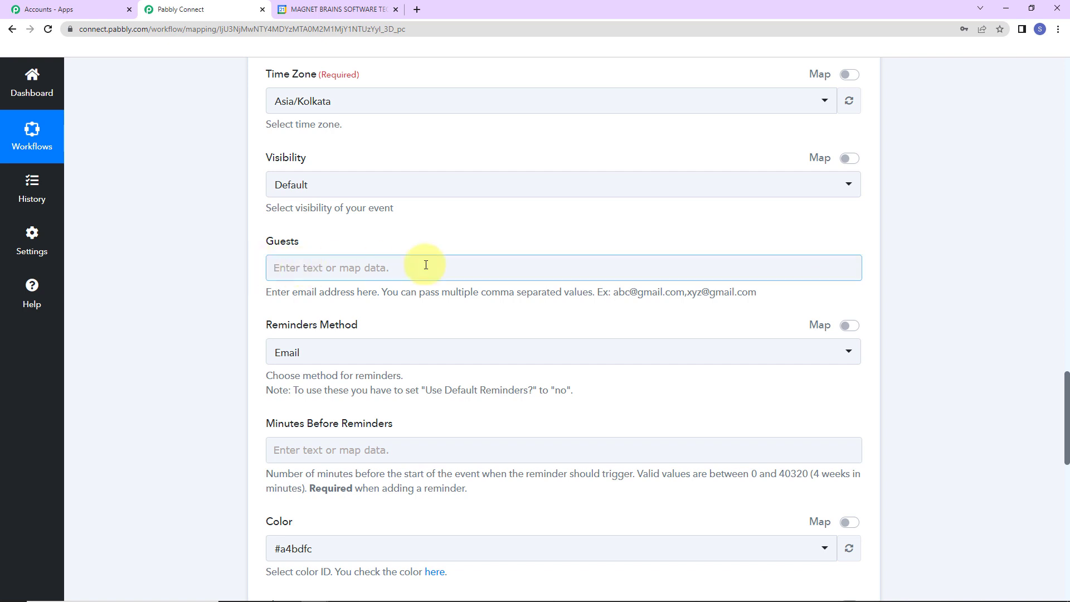
scroll(425, 262, "down", 2)
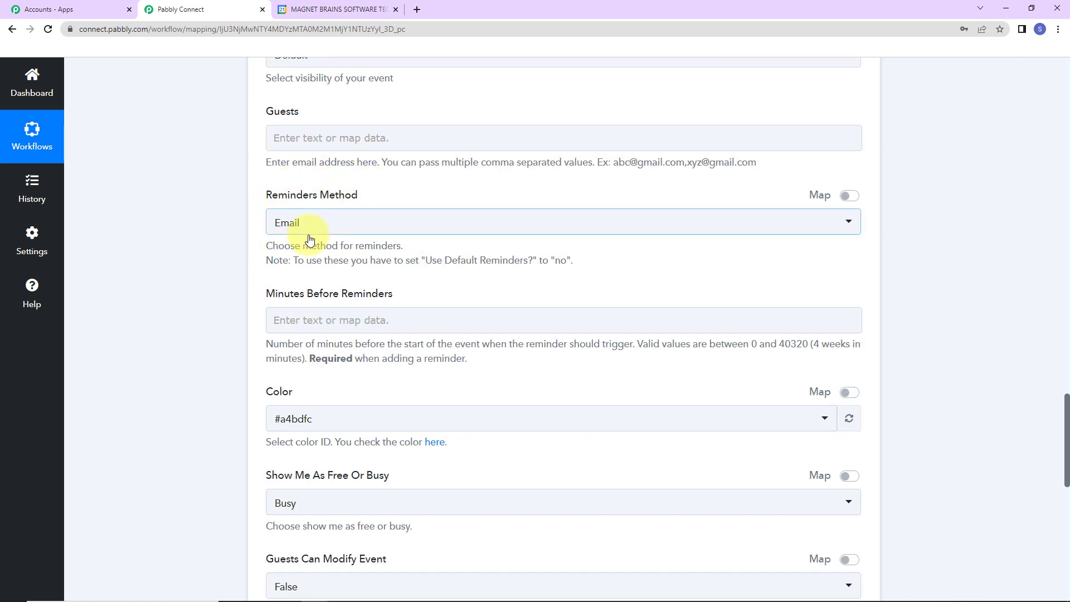
left_click(274, 305)
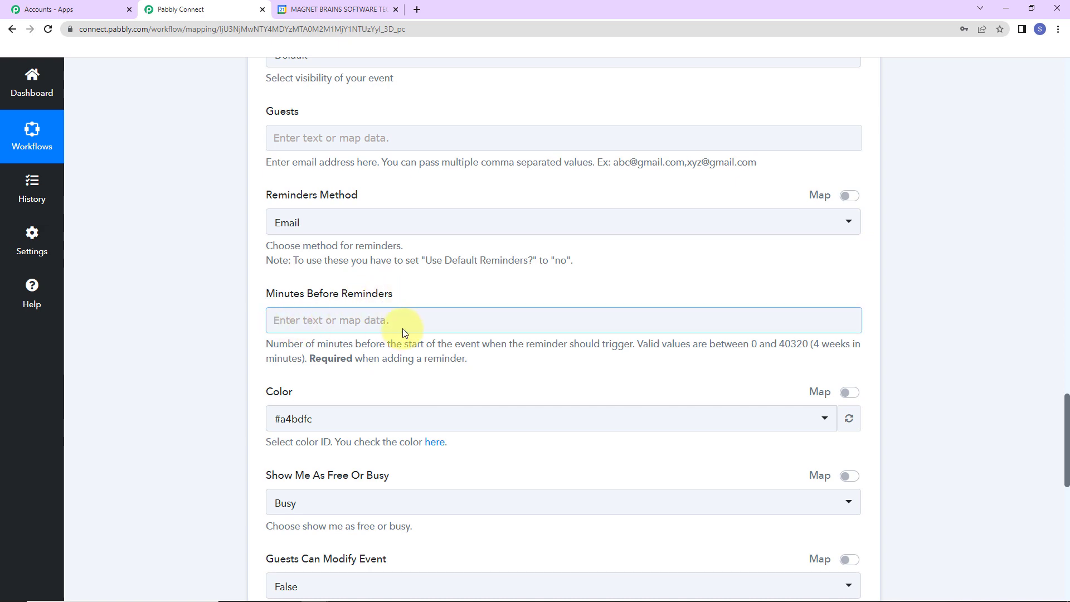
scroll(403, 329, "down", 2)
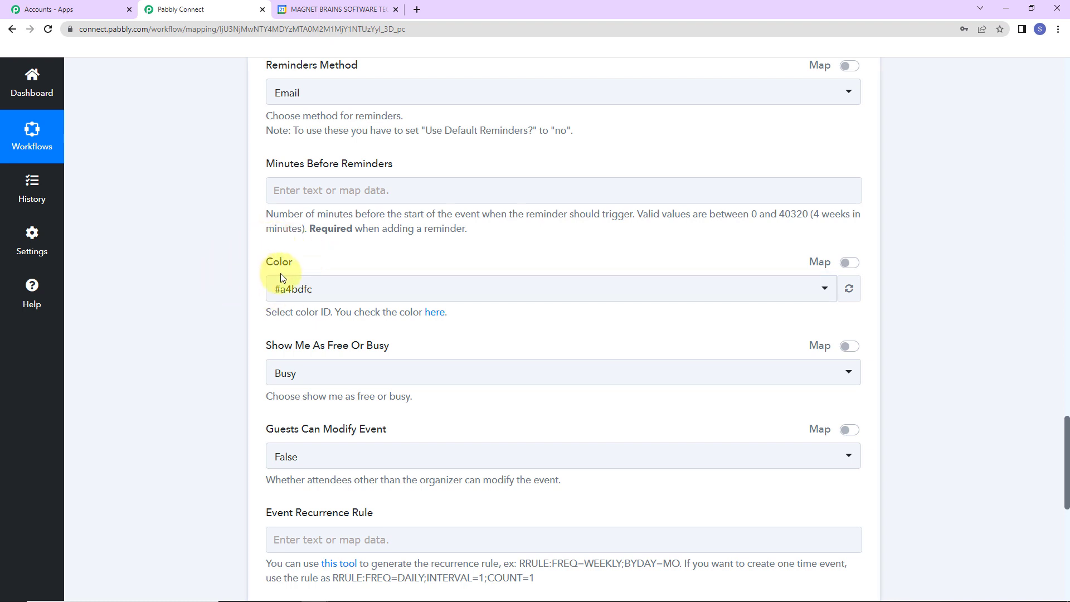
scroll(423, 269, "down", 5)
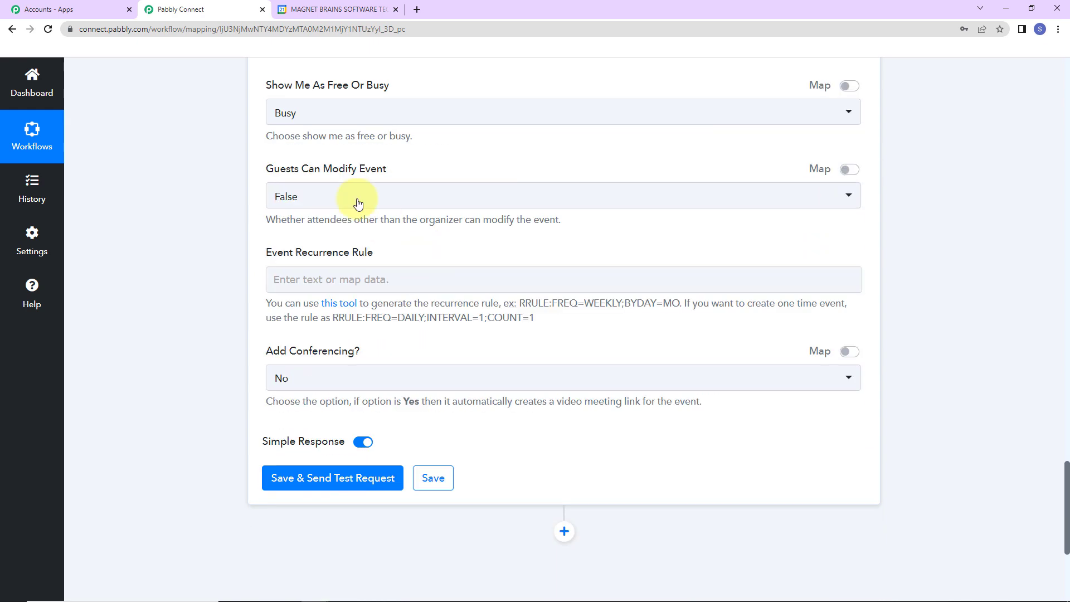
Set the event's free or busy status to Available, then save the Google Calendar action and send its test request.
left_click(312, 114)
left_click(315, 196)
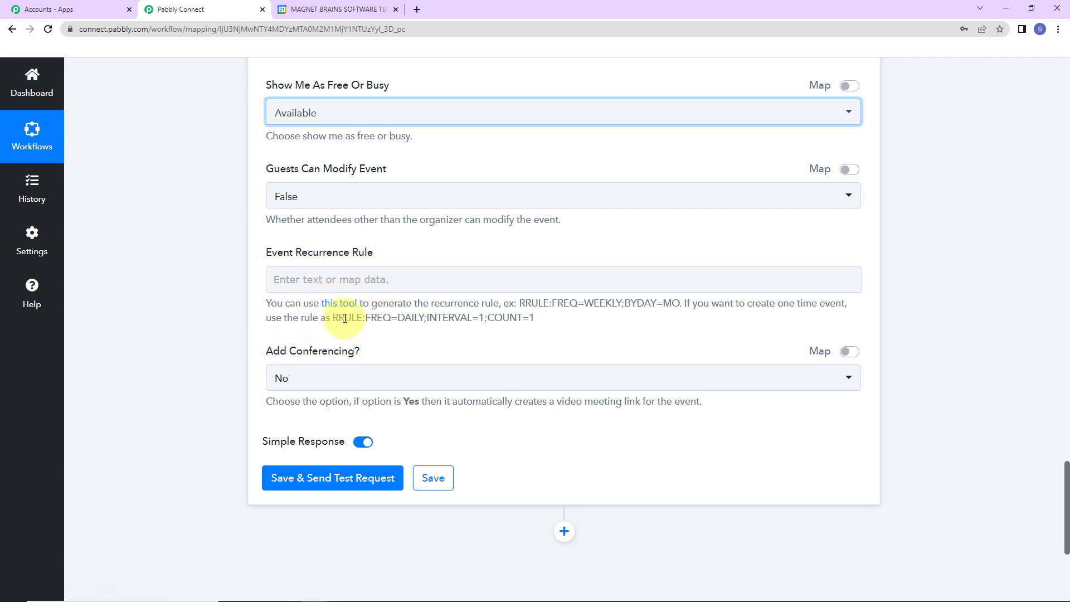
scroll(345, 318, "down", 2)
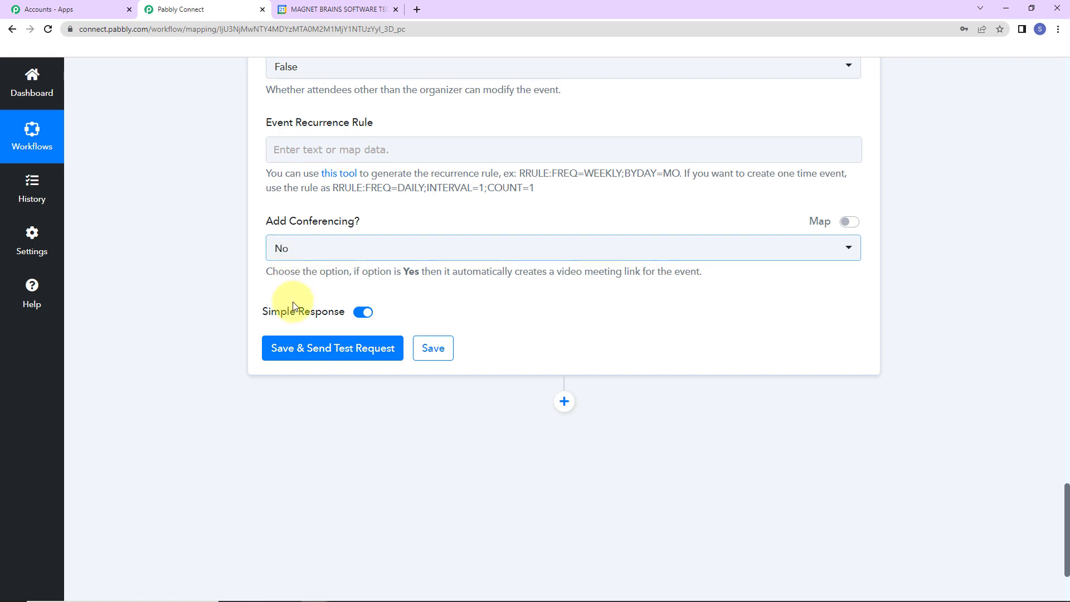
left_click(281, 349)
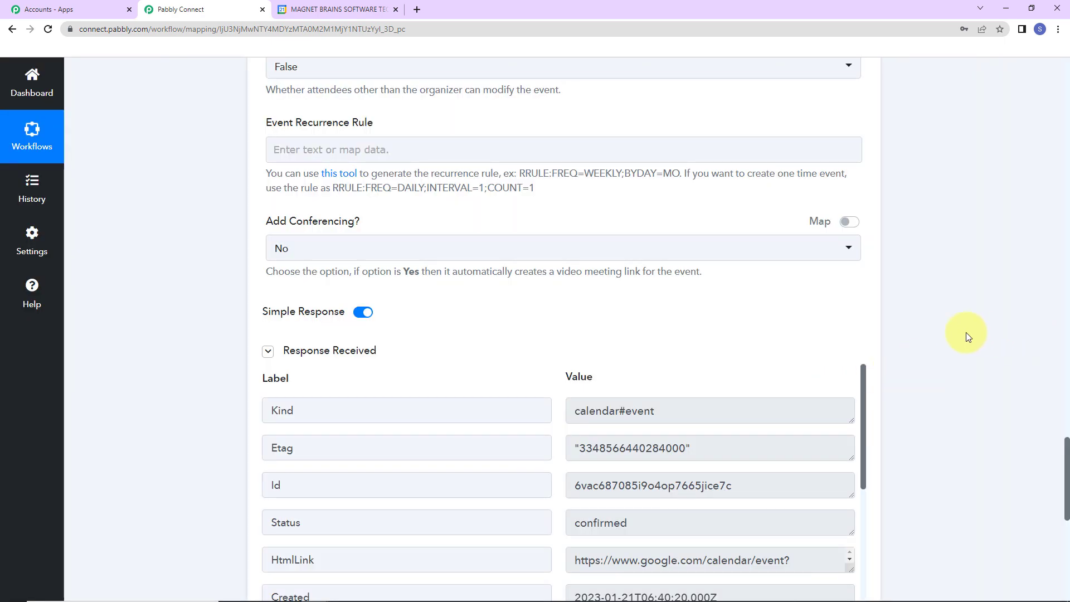
Review the test response, then switch to Google Calendar and open the Dummy Task event's details.
scroll(965, 332, "down", 5)
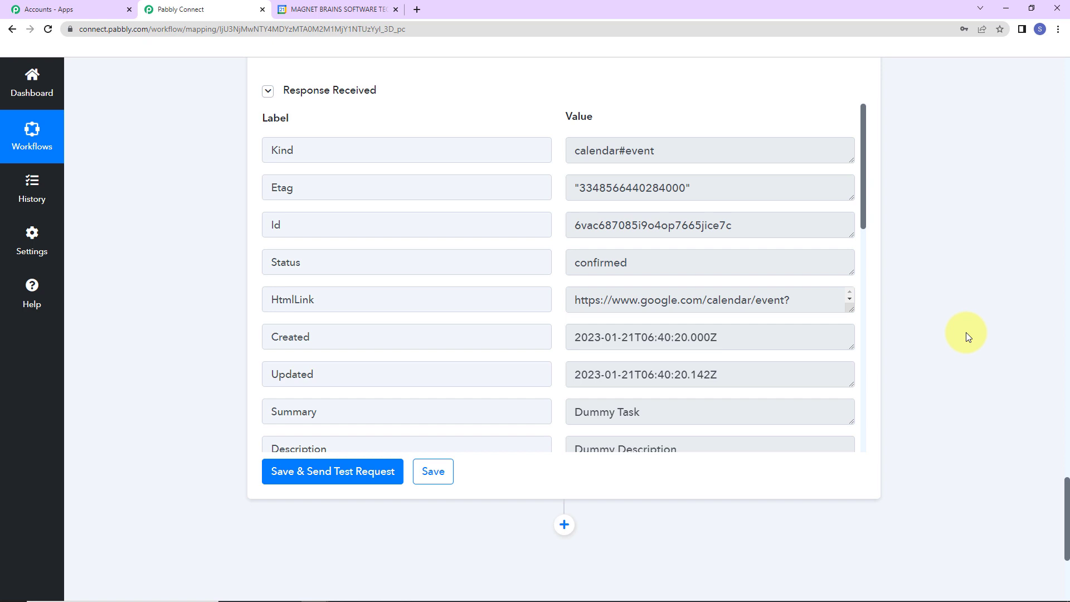
left_click(423, 10)
left_click(484, 186)
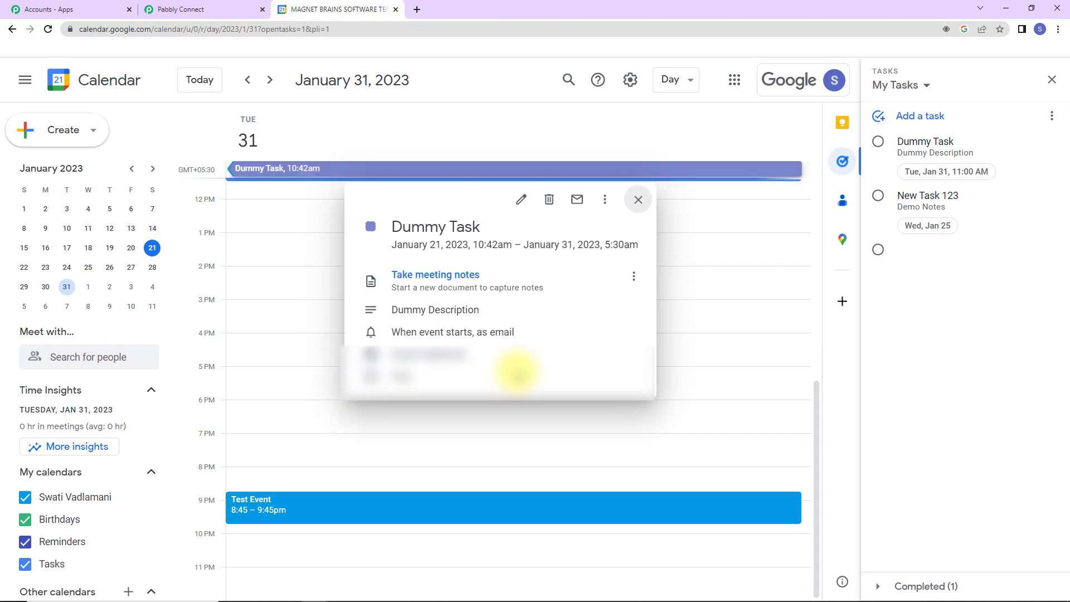
Add a task titled "New Task" with the details "Demo Task Details" to the My Tasks list.
left_click(927, 120)
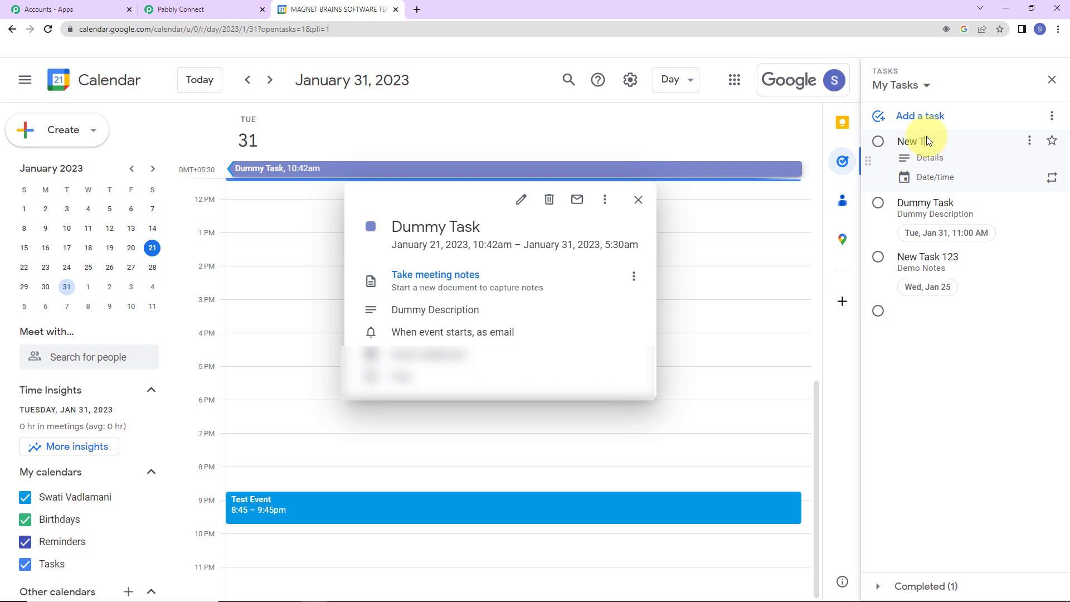
type("New Task")
left_click(924, 161)
type("Demo Tas")
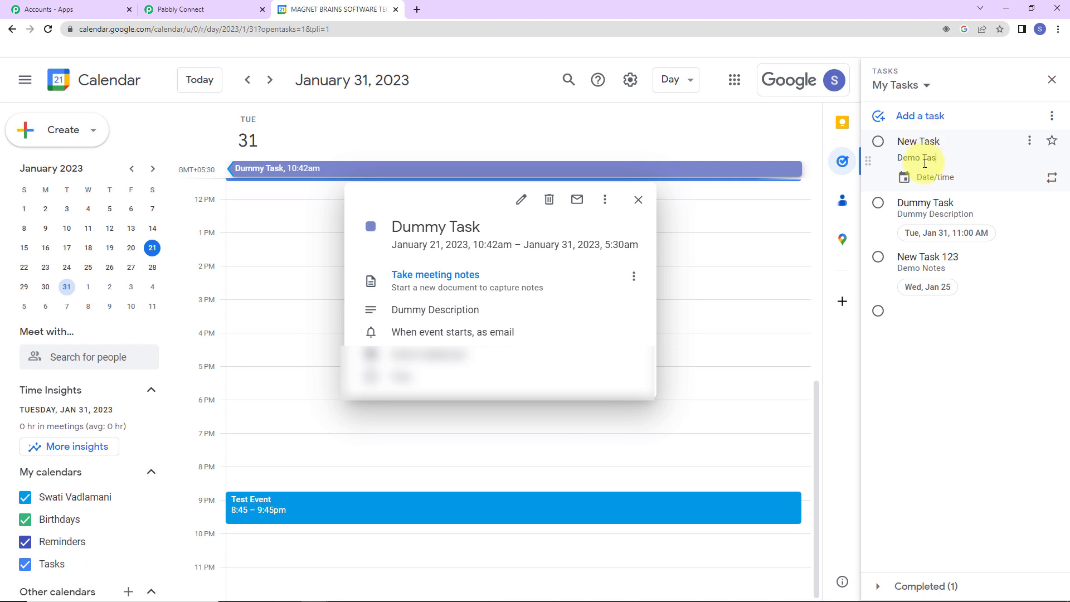
type("k Details")
Set the new task's due date to January 30, 2023 at 11:00 AM.
left_click(927, 178)
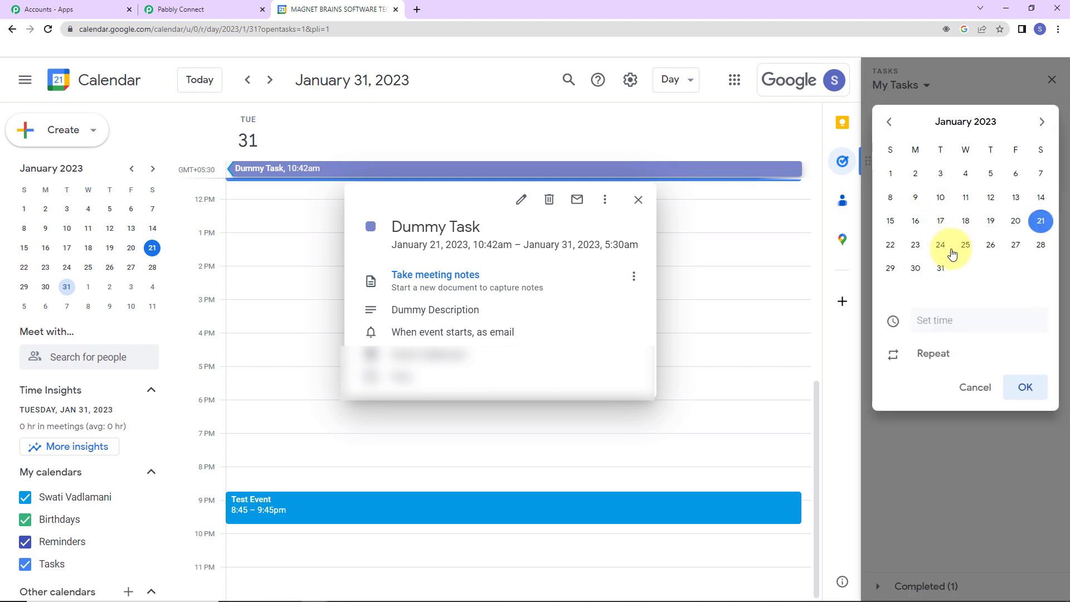
left_click(915, 268)
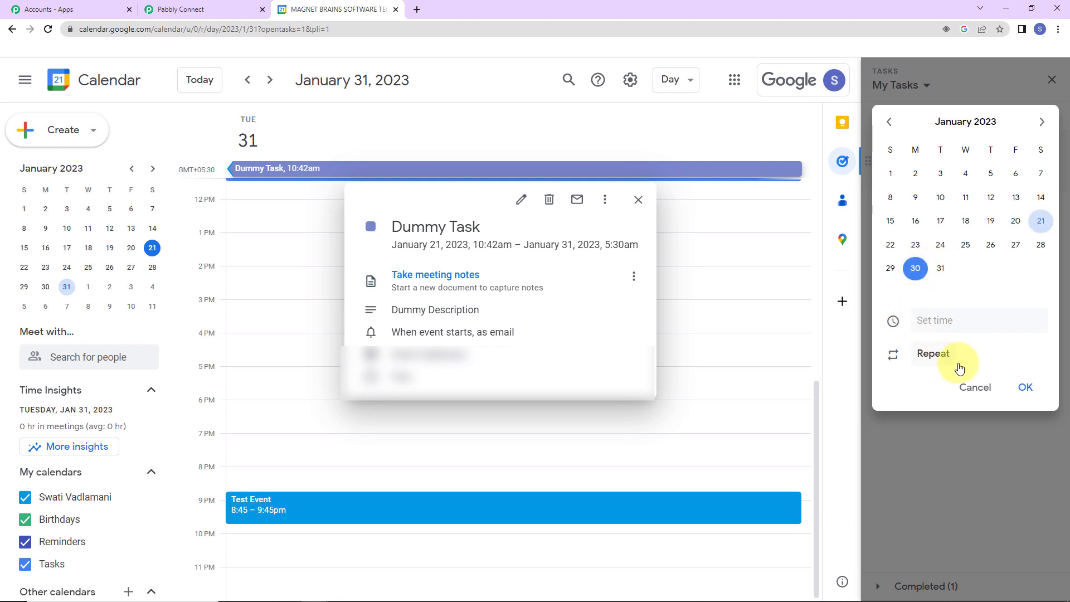
left_click(948, 322)
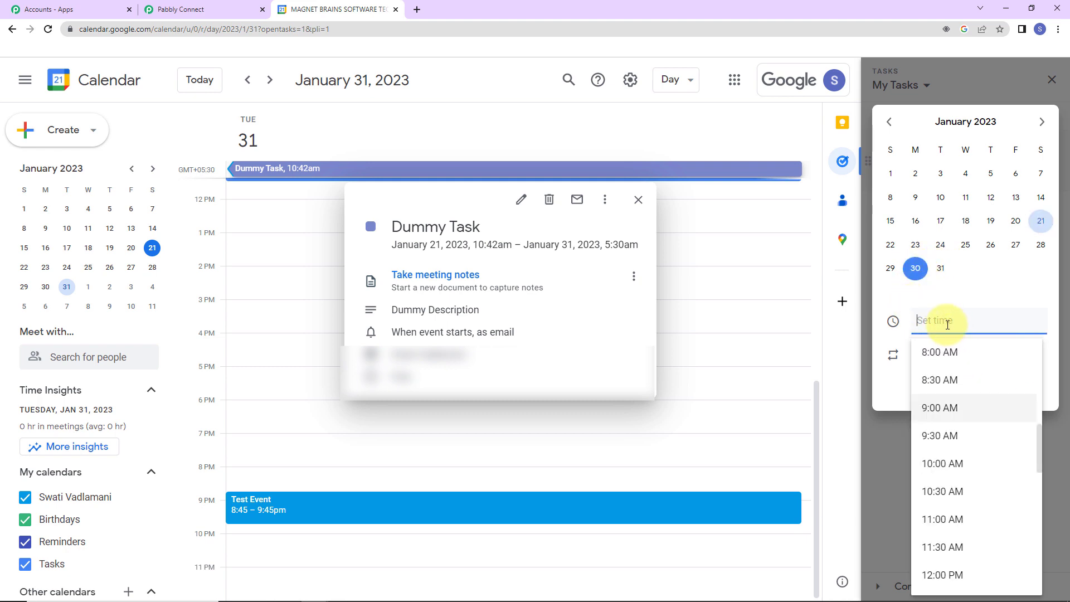
left_click(945, 520)
left_click(1025, 389)
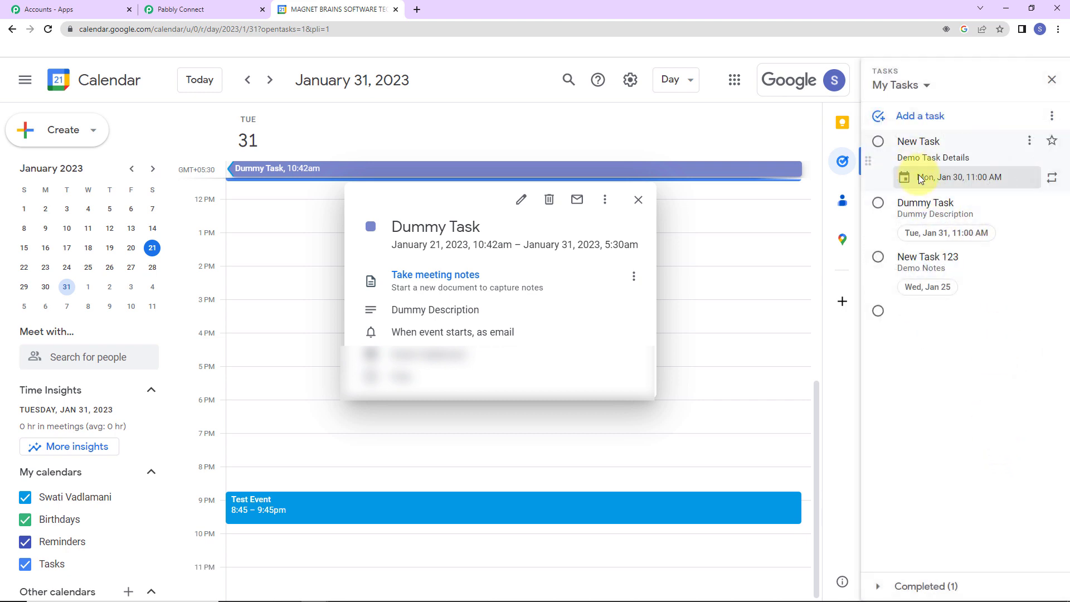
Close the Dummy Task details and open the New Task entry on January 30, 2023 to check it.
left_click(638, 199)
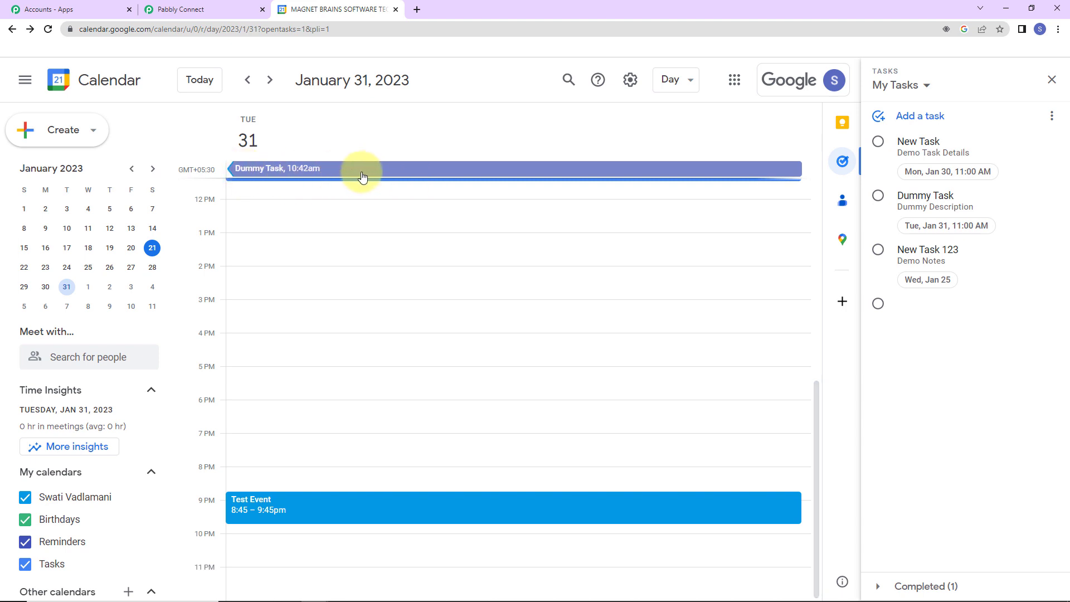
left_click(44, 287)
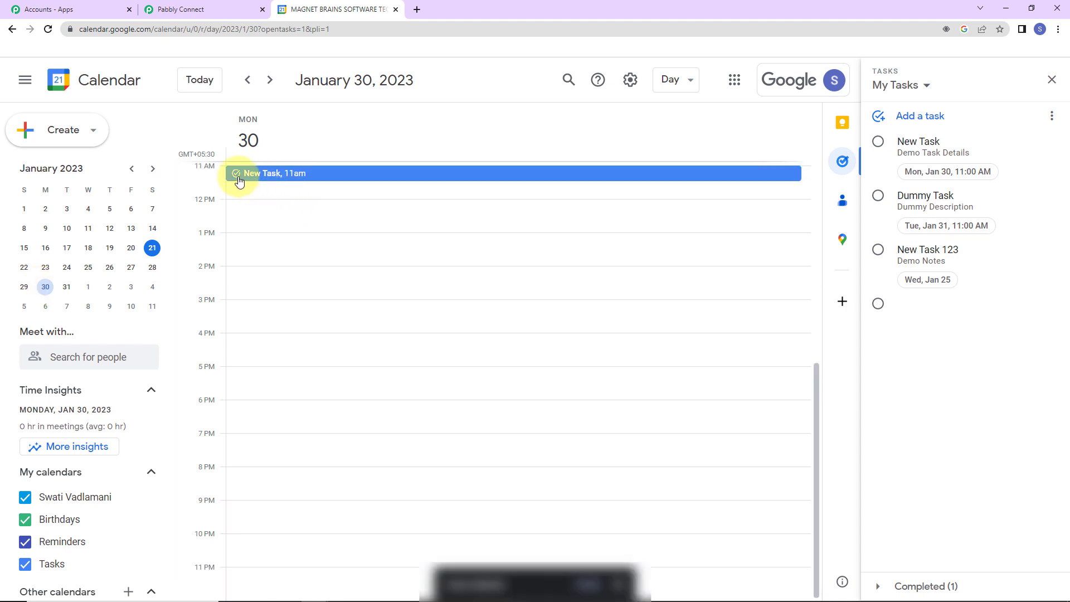
left_click(330, 175)
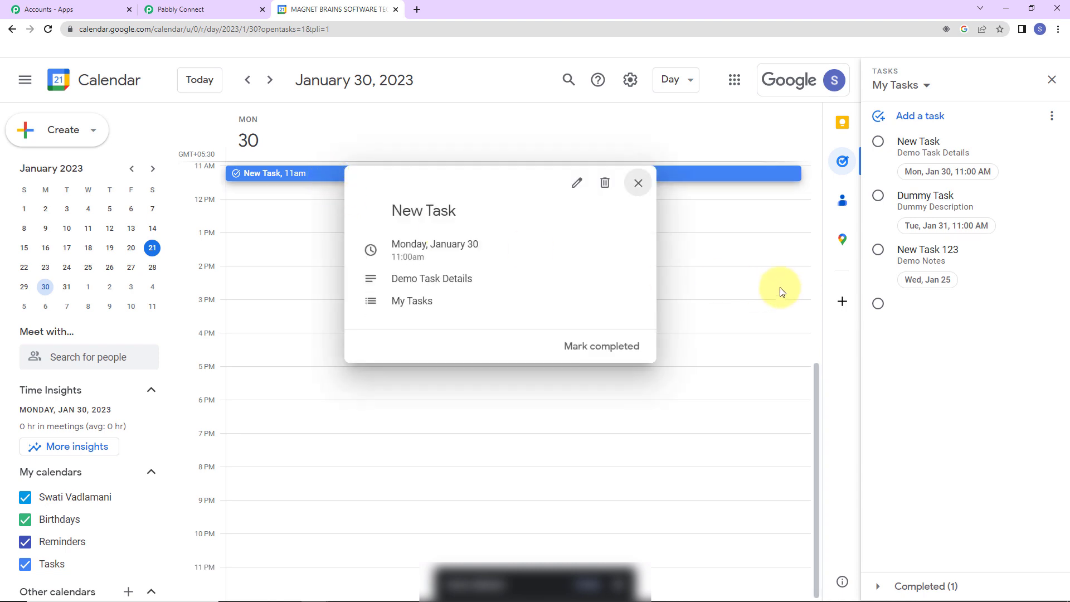
Switch back to Pabbly Connect and collapse the Google Tasks trigger and Google Calendar action to view the whole workflow.
left_click(196, 10)
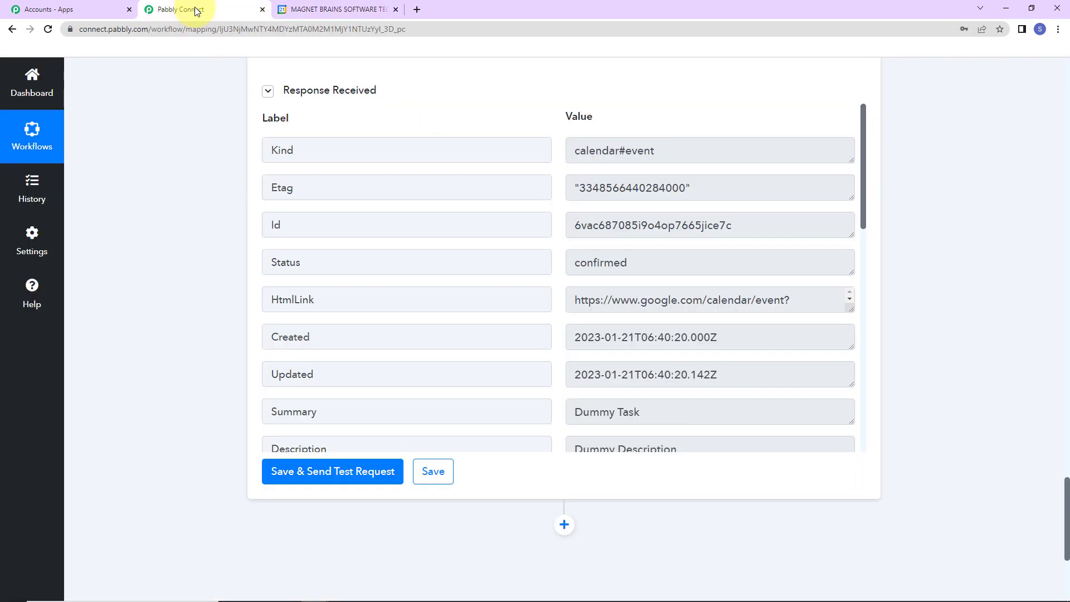
left_click_drag(1068, 500, 1065, 52)
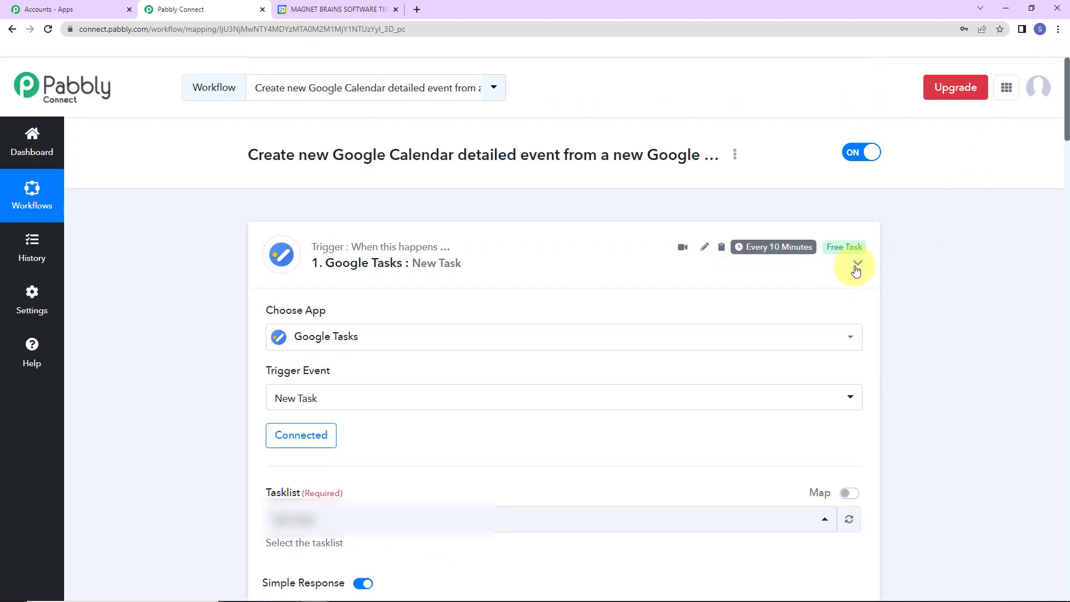
left_click(858, 265)
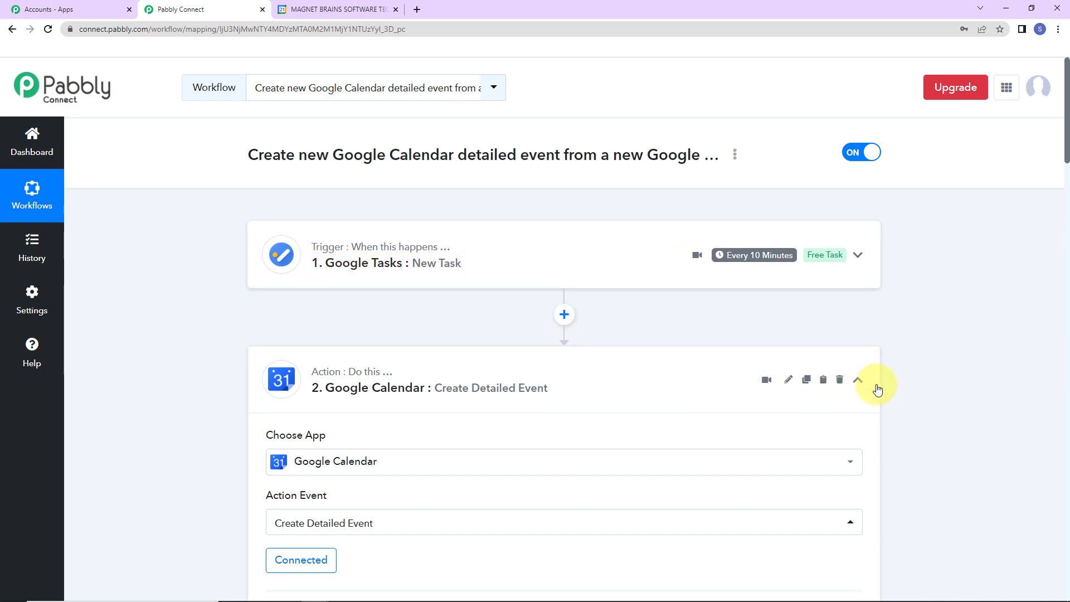
left_click(857, 379)
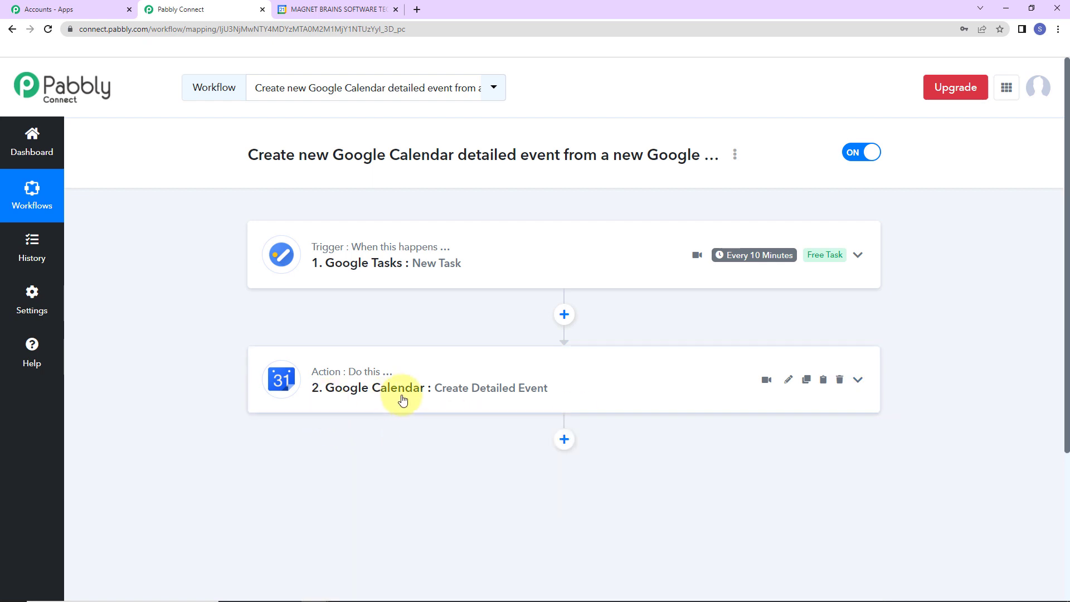